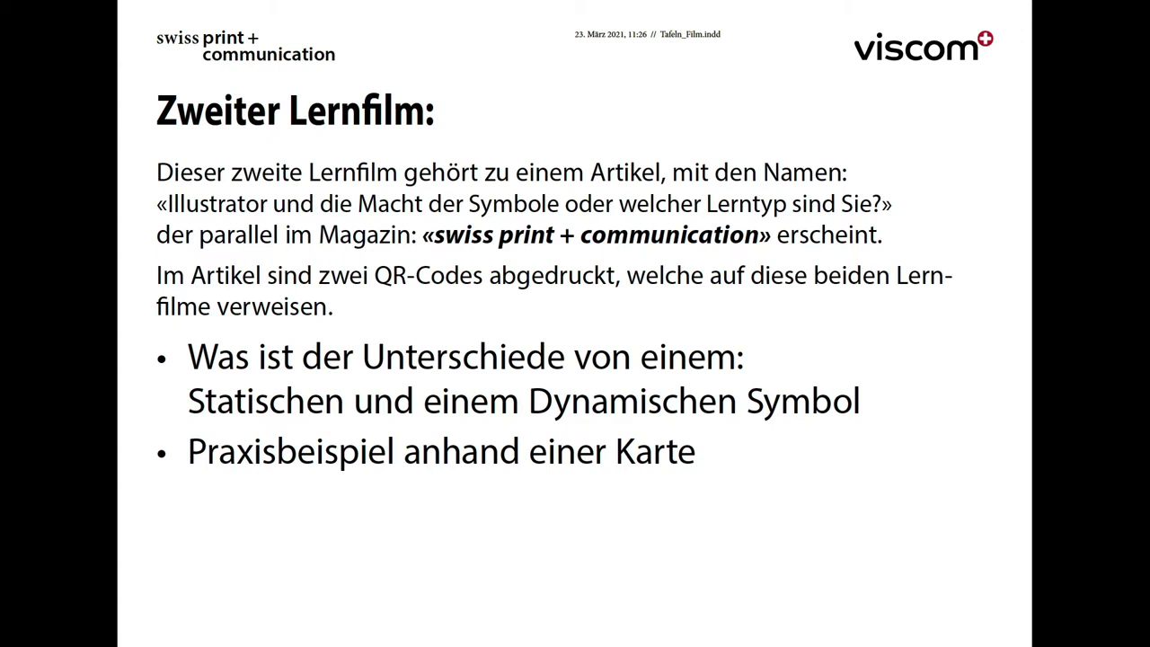
Step: Switch from the presentation to Illustrator, where Dynamisch_Statisch_Symbol.ai shows the S and D squares
{"action": "key", "text": "super+Tab"}
{"action": "key", "text": "super+Tab"}
{"action": "key", "text": "super+Tab"}
{"action": "key", "text": "super+Tab"}
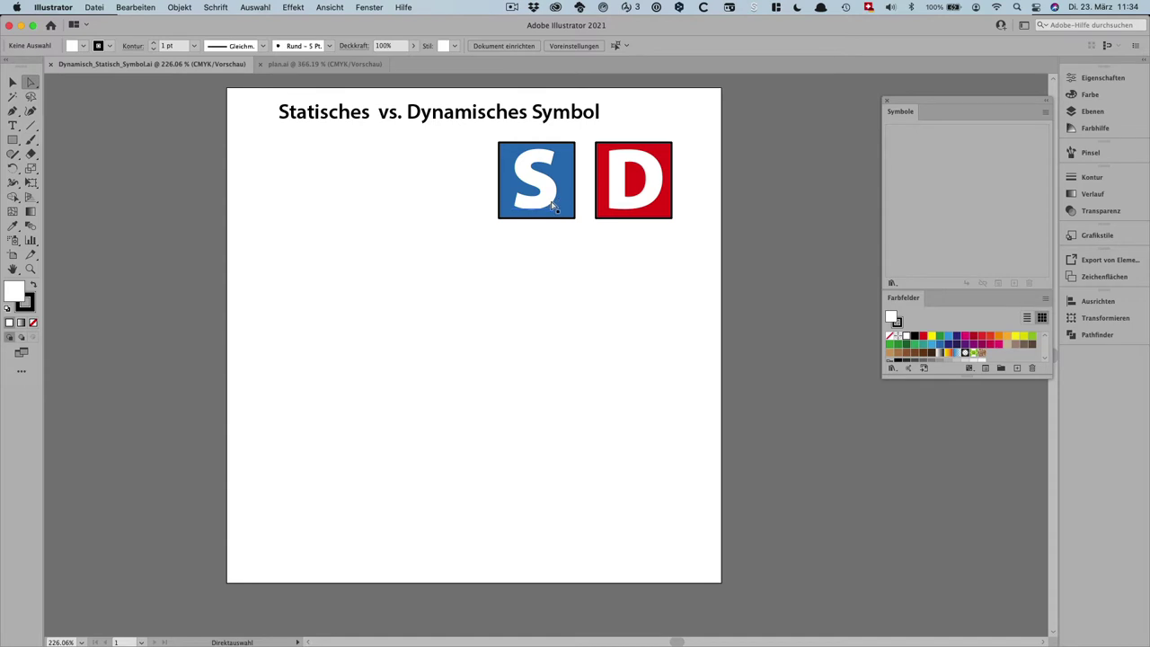
Step: Turn the whole blue S square into a Static Symbol named 'Statisch' in the Symbols panel
{"action": "left_click", "coordinate": [553, 205]}
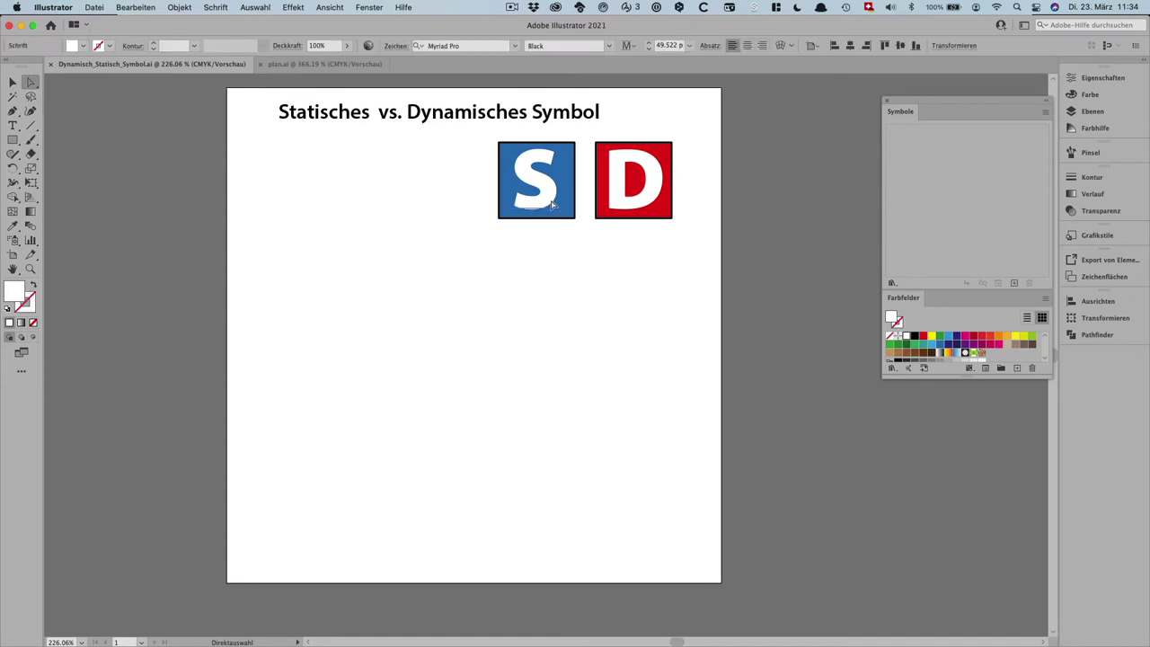
{"action": "left_click", "coordinate": [631, 207]}
{"action": "left_click", "coordinate": [12, 83]}
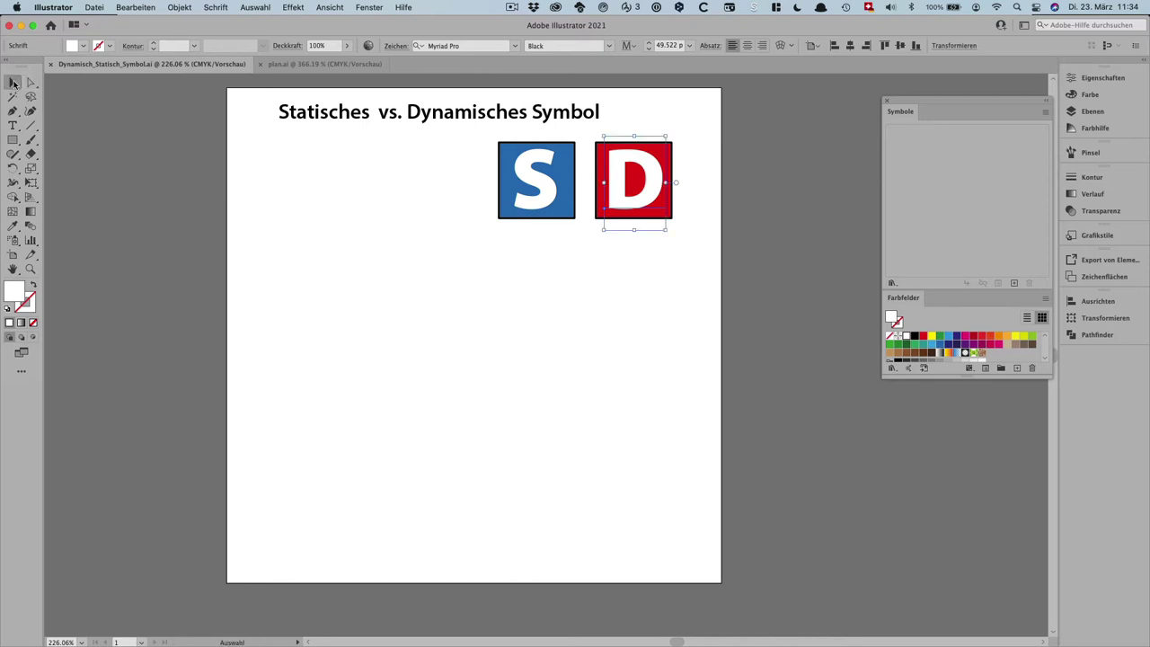
{"action": "left_click", "coordinate": [568, 214]}
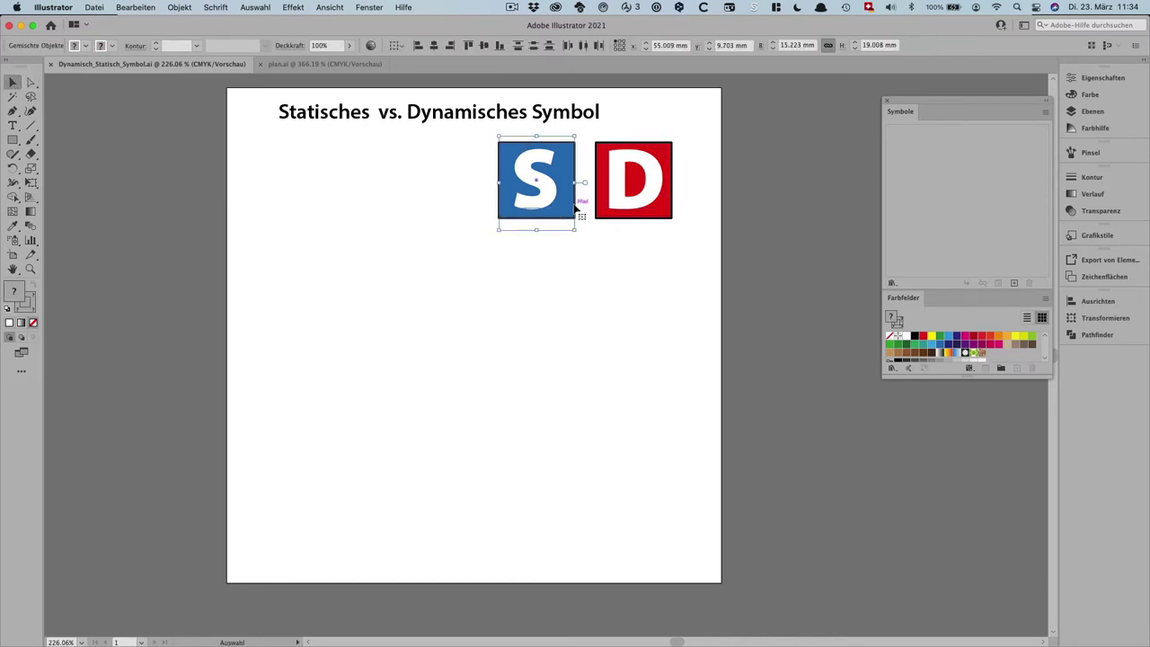
{"action": "left_click_drag", "start_coordinate": [565, 203], "coordinate": [943, 200]}
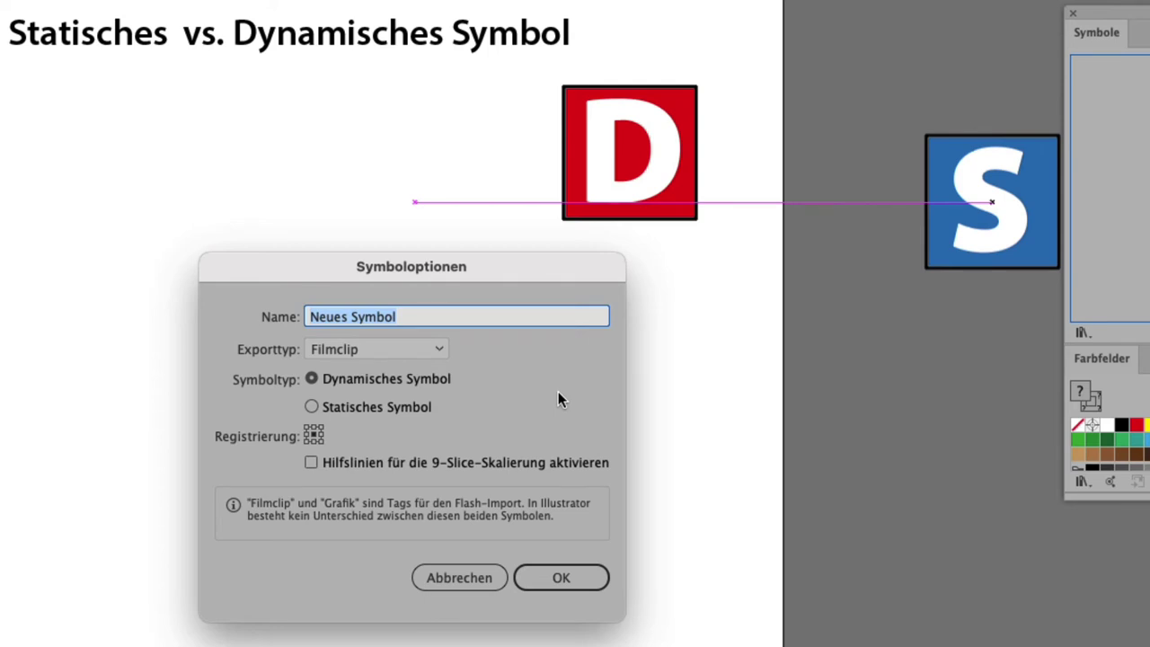
{"action": "type", "text": "Statisch"}
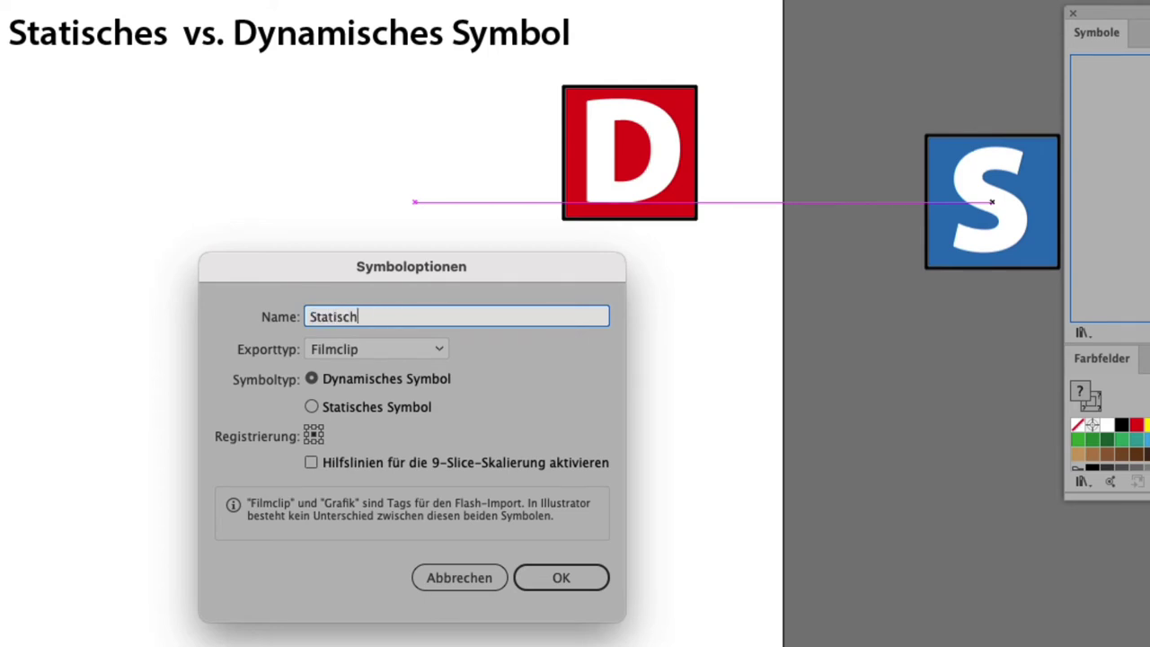
{"action": "left_click", "coordinate": [375, 406]}
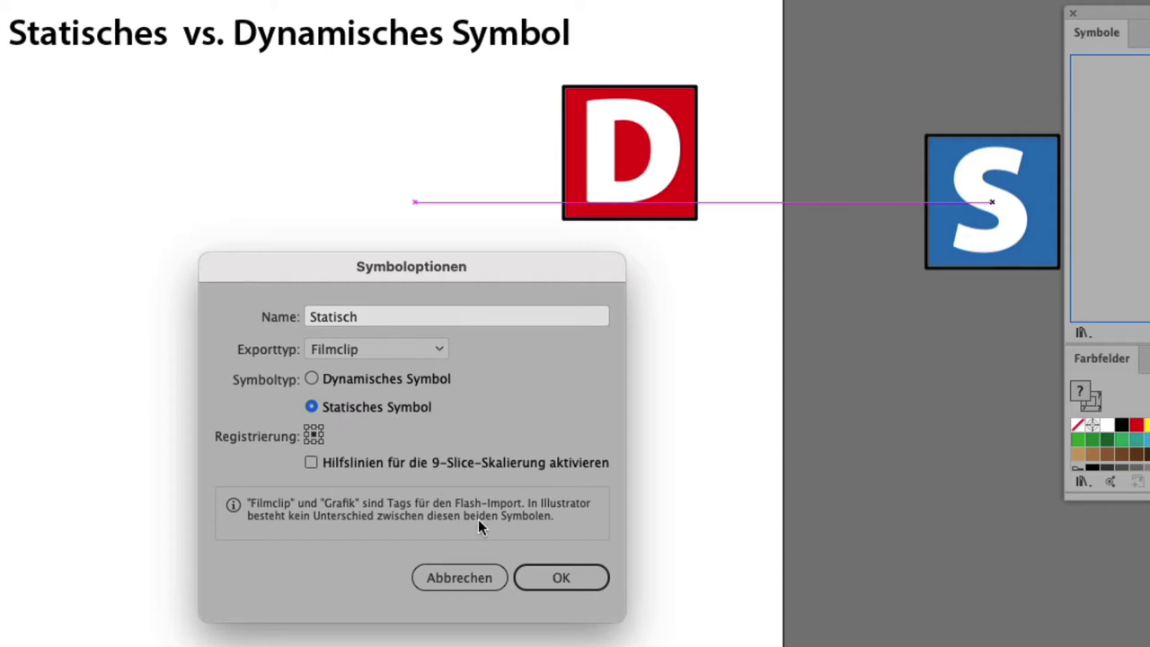
{"action": "left_click", "coordinate": [550, 577]}
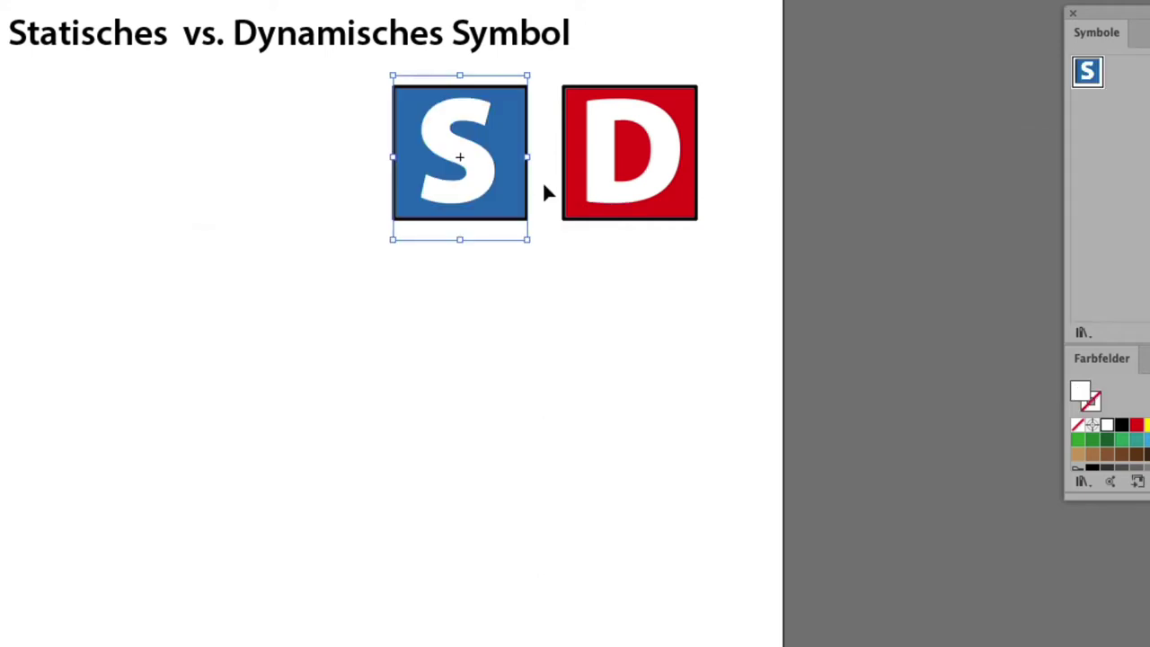
Step: Turn the red D square into a Dynamic Symbol named 'Dynamisch', correcting the misspelled name
{"action": "left_click", "coordinate": [611, 222]}
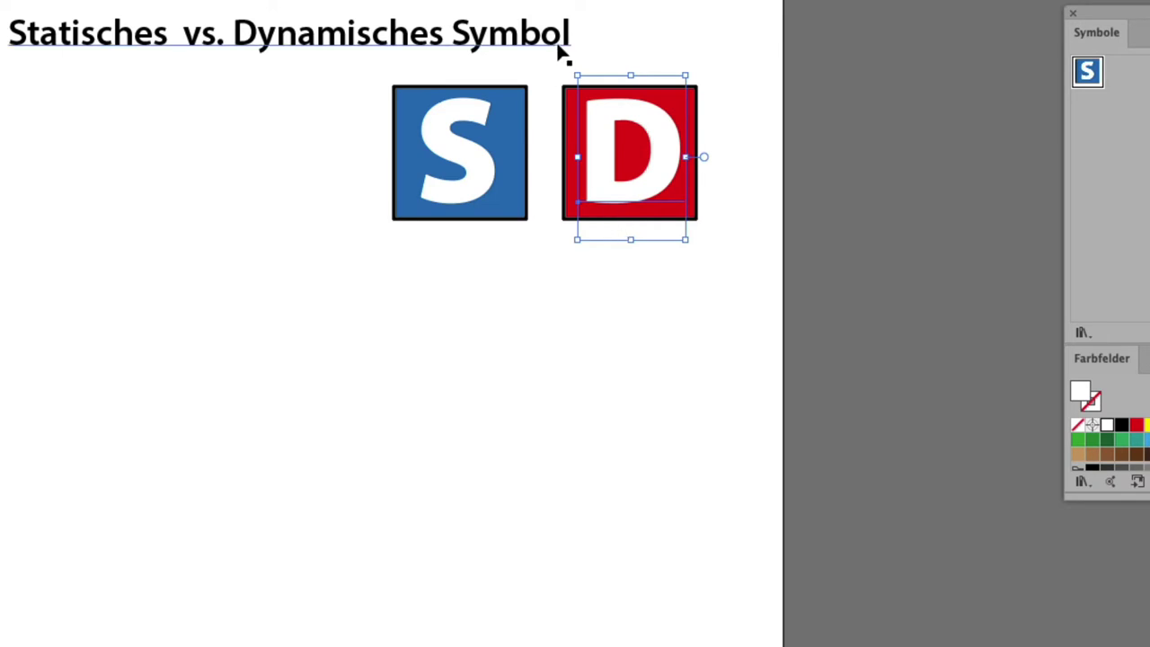
{"action": "left_click_drag", "start_coordinate": [545, 63], "coordinate": [710, 271]}
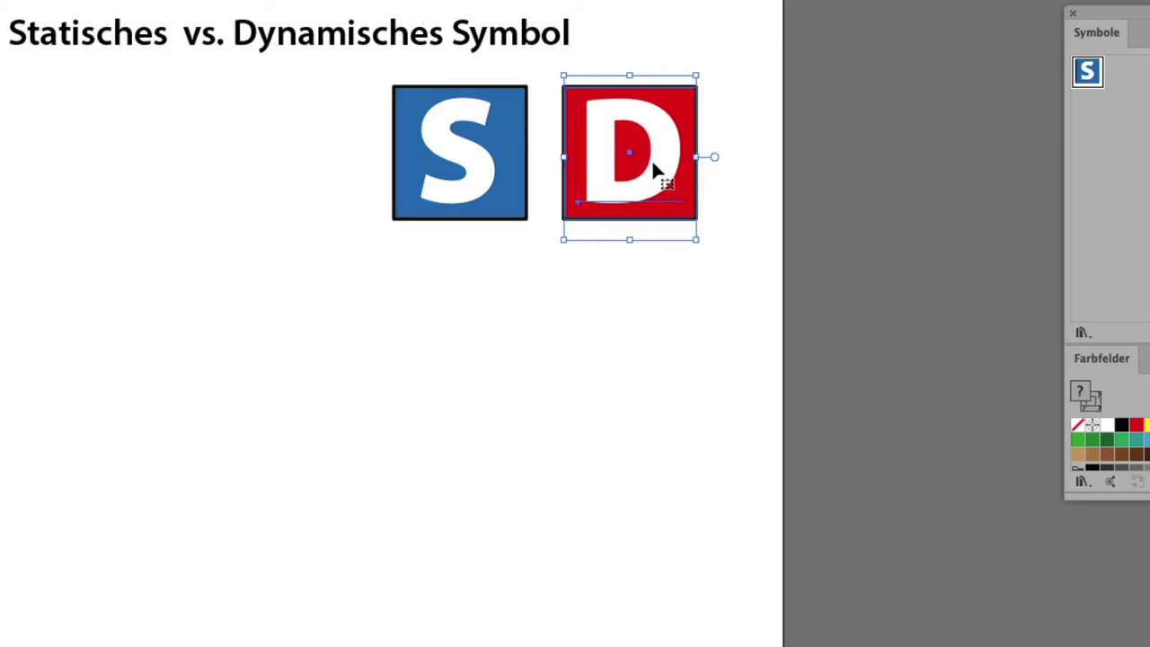
{"action": "left_click_drag", "start_coordinate": [656, 170], "coordinate": [1141, 175]}
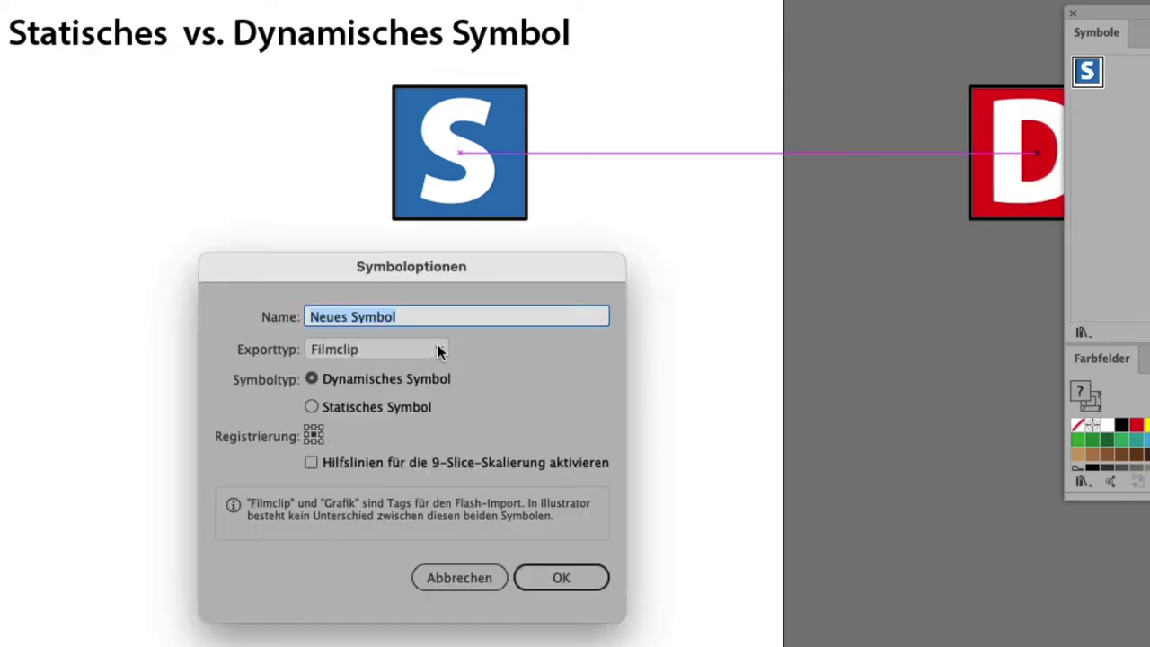
{"action": "type", "text": "Dyn"}
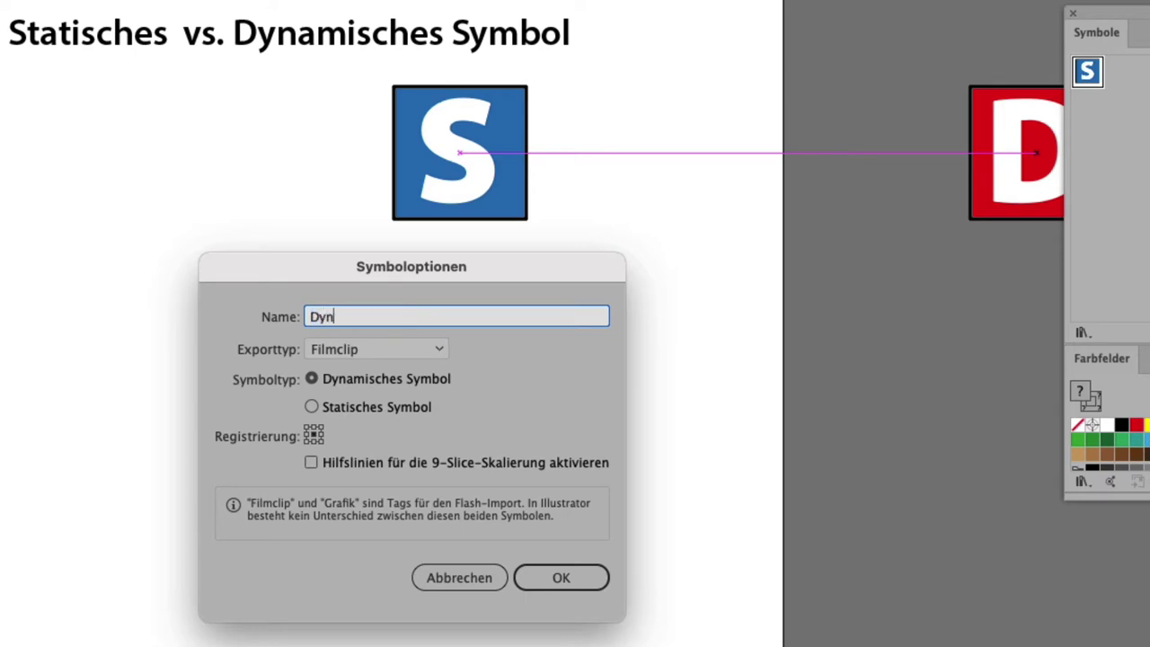
{"action": "type", "text": "amsich"}
{"action": "key", "text": "BackSpace"}
{"action": "key", "text": "BackSpace"}
{"action": "key", "text": "BackSpace"}
{"action": "key", "text": "BackSpace"}
{"action": "key", "text": "BackSpace"}
{"action": "type", "text": "misch"}
{"action": "left_click", "coordinate": [590, 580]}
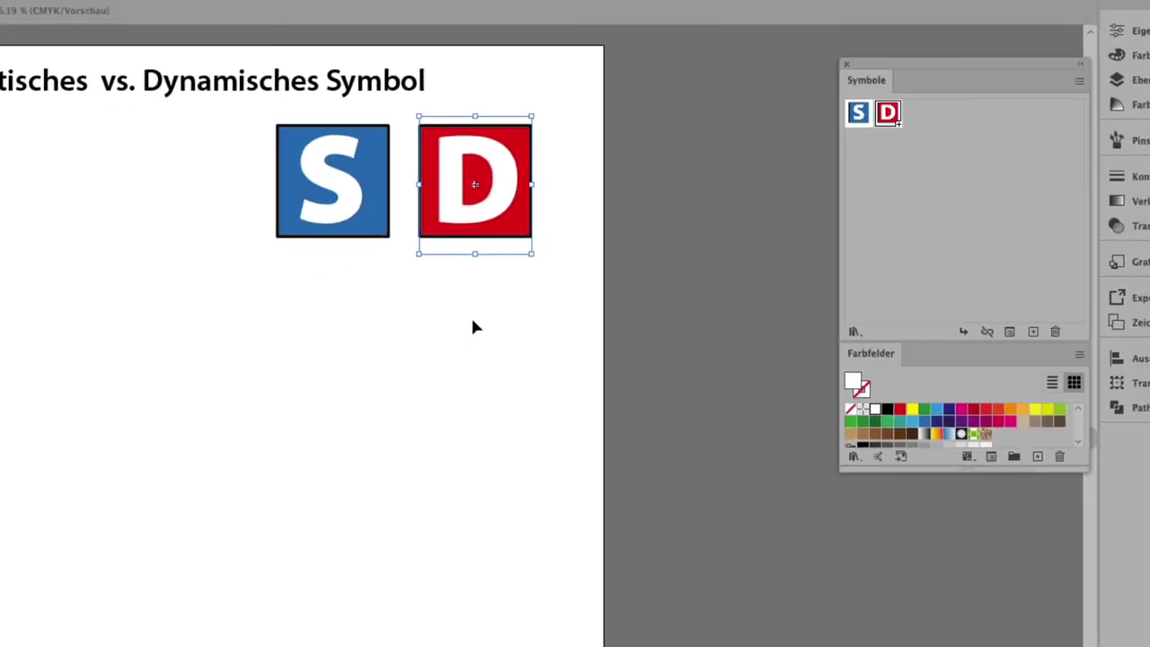
{"action": "left_click", "coordinate": [481, 203]}
Step: Delete both instances and build a left column of four Statisch instances
{"action": "left_click_drag", "start_coordinate": [487, 144], "coordinate": [643, 253]}
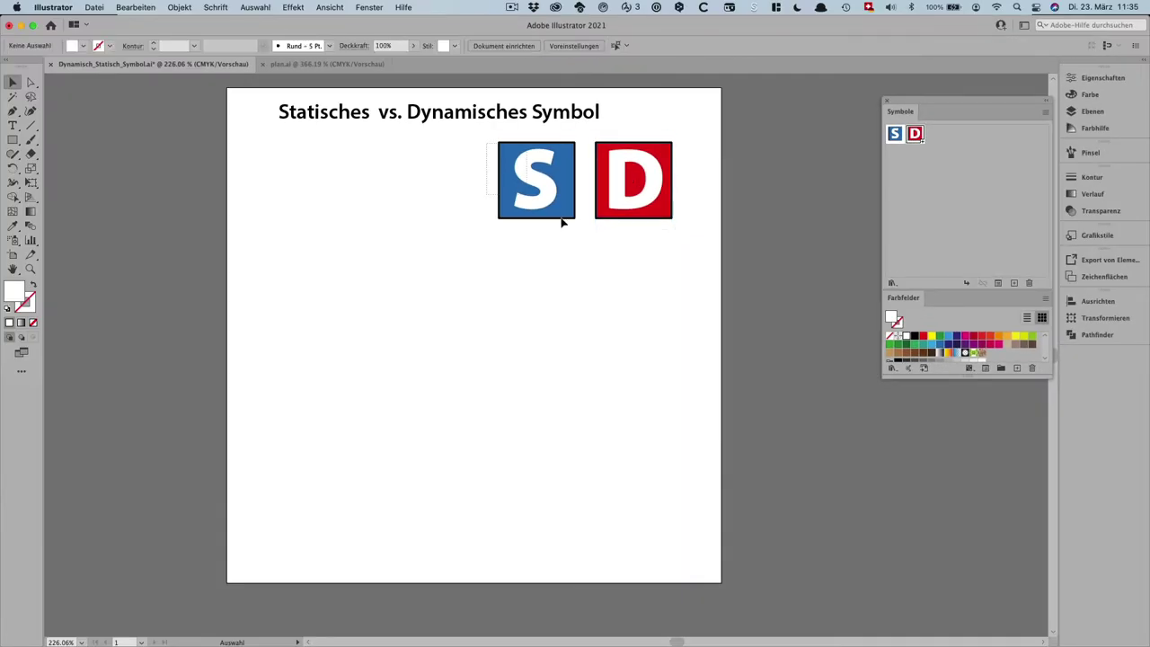
{"action": "key", "text": "Delete"}
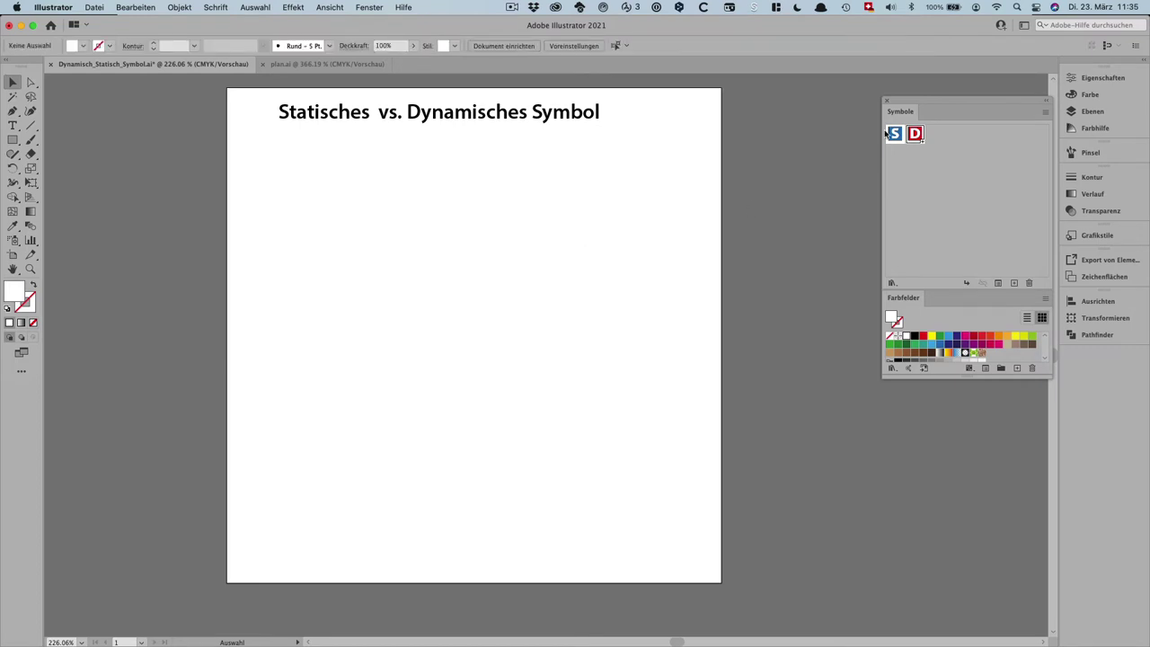
{"action": "mouse_move", "coordinate": [894, 134]}
{"action": "left_mouse_down"}
{"action": "mouse_move", "coordinate": [269, 160]}
{"action": "mouse_move", "coordinate": [332, 179]}
{"action": "left_mouse_up"}
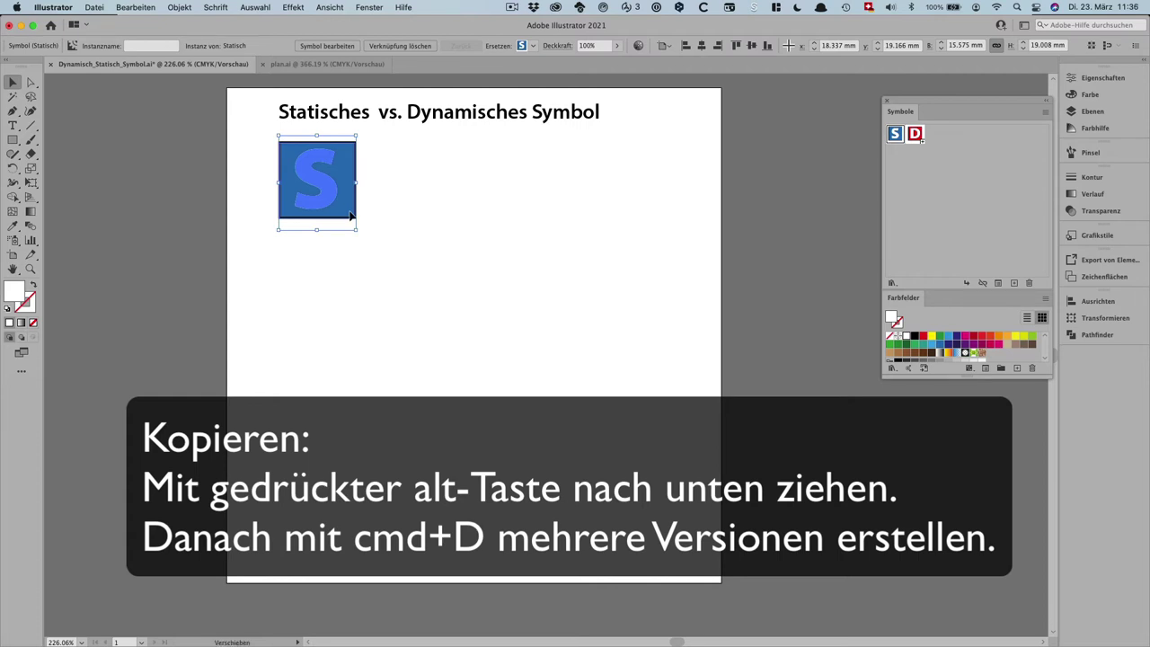
{"action": "left_click_drag", "start_coordinate": [351, 209], "coordinate": [347, 301]}
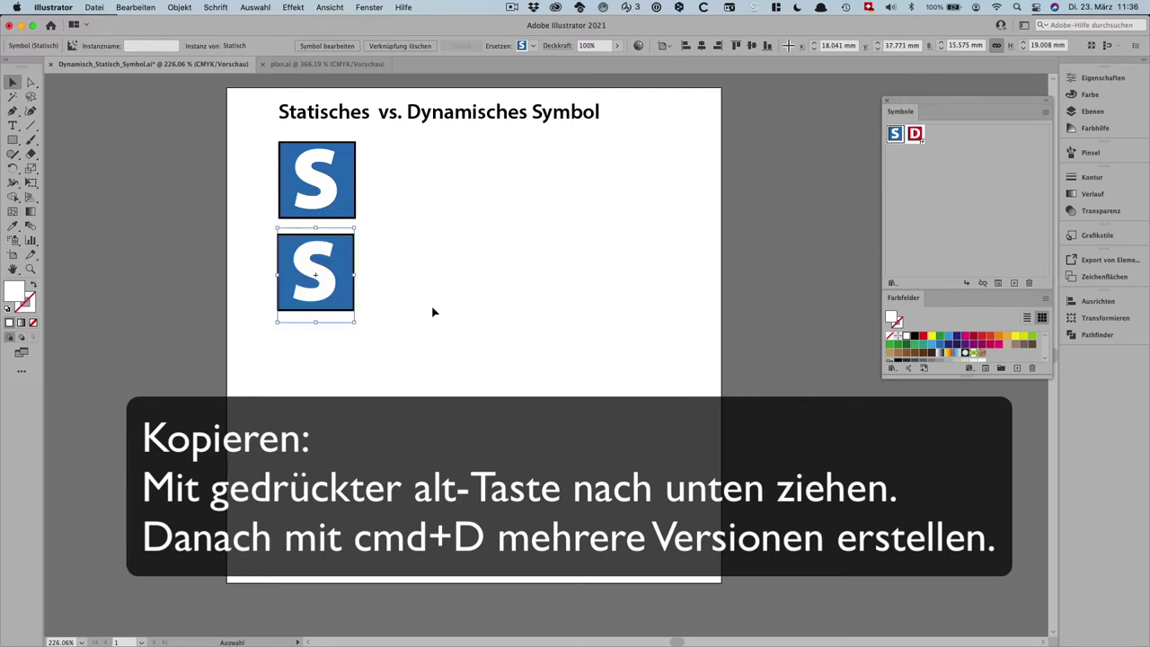
{"action": "key", "text": "a"}
{"action": "key", "text": "super+d"}
{"action": "key", "text": "super+d"}
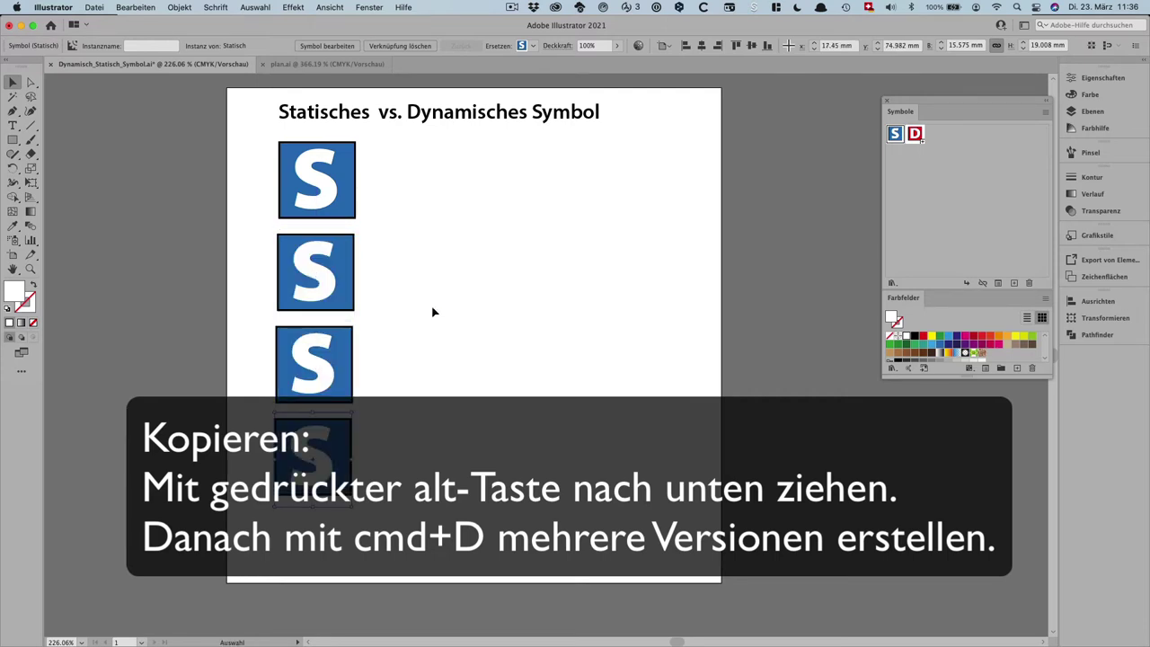
{"action": "left_click", "coordinate": [423, 365]}
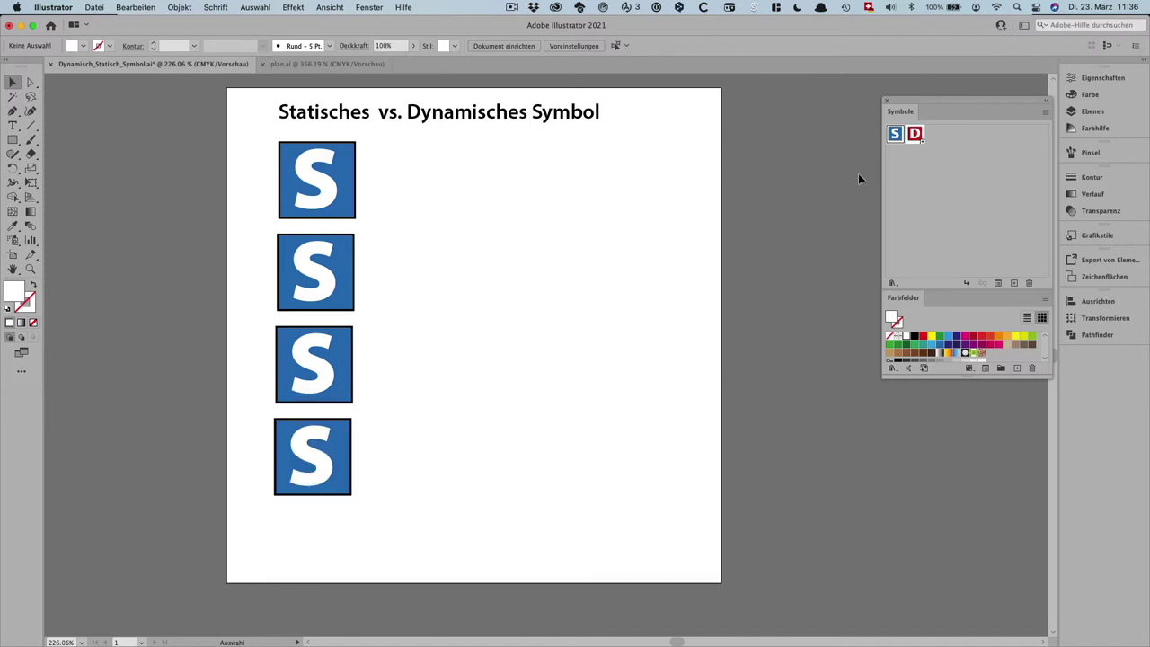
Step: Add a column of four Dynamisch instances to the right of the S column
{"action": "mouse_move", "coordinate": [916, 135]}
{"action": "left_mouse_down"}
{"action": "mouse_move", "coordinate": [685, 201]}
{"action": "mouse_move", "coordinate": [523, 183]}
{"action": "mouse_move", "coordinate": [537, 185]}
{"action": "left_mouse_up"}
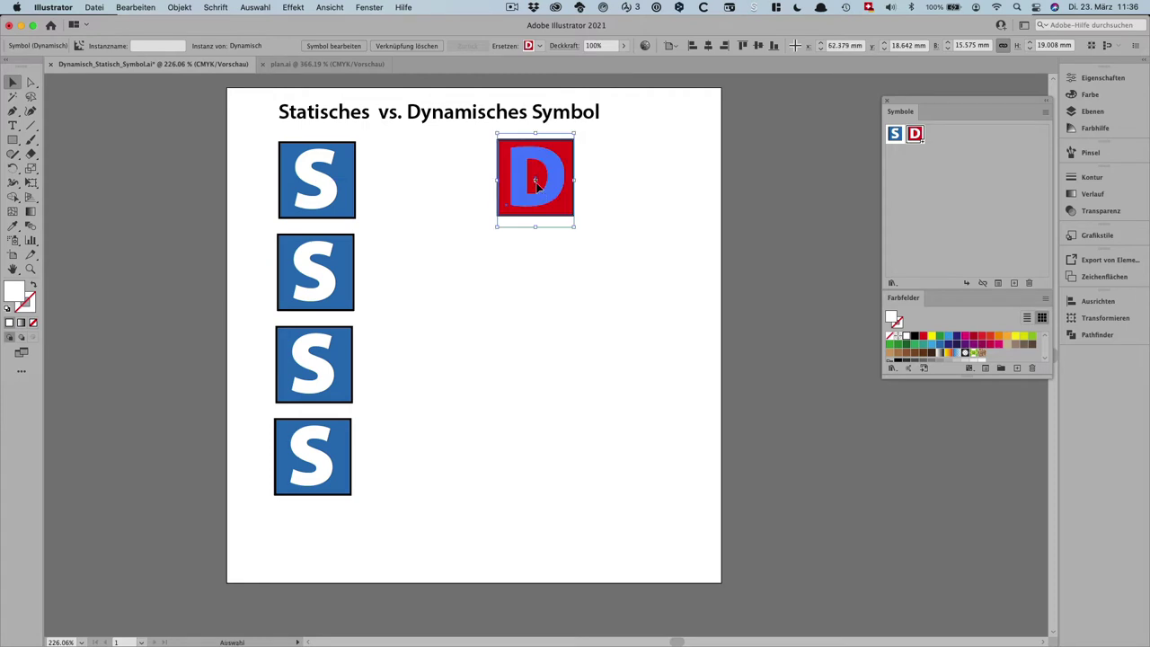
{"action": "left_click_drag", "start_coordinate": [536, 185], "coordinate": [535, 280]}
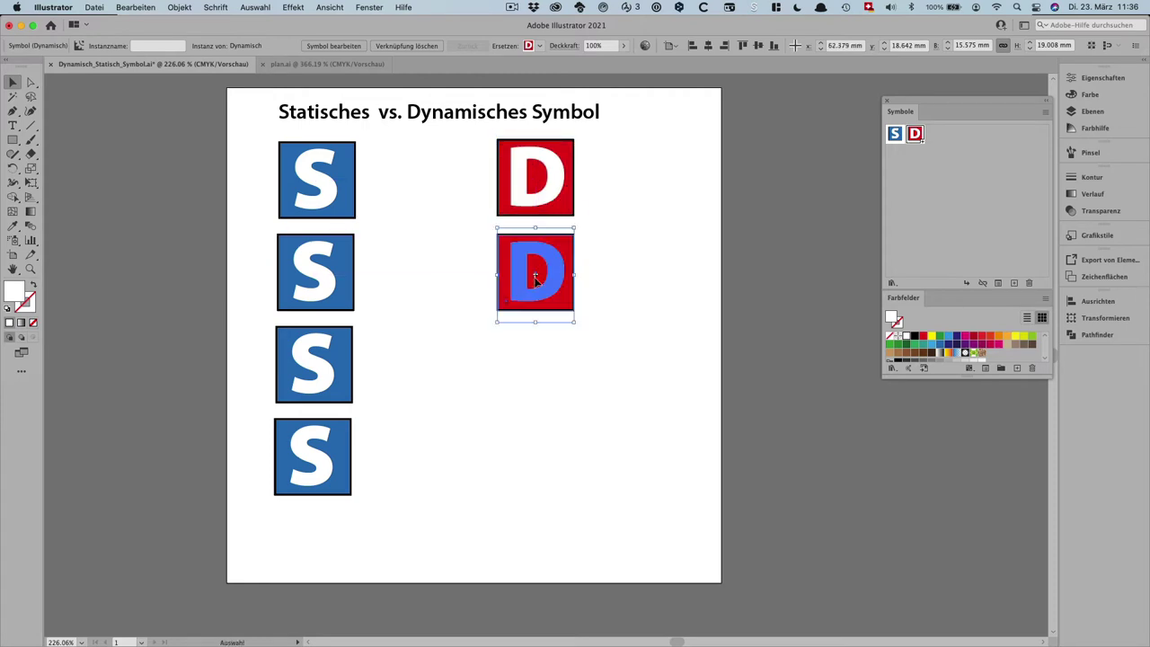
{"action": "key", "text": "super+d"}
{"action": "key", "text": "super+d"}
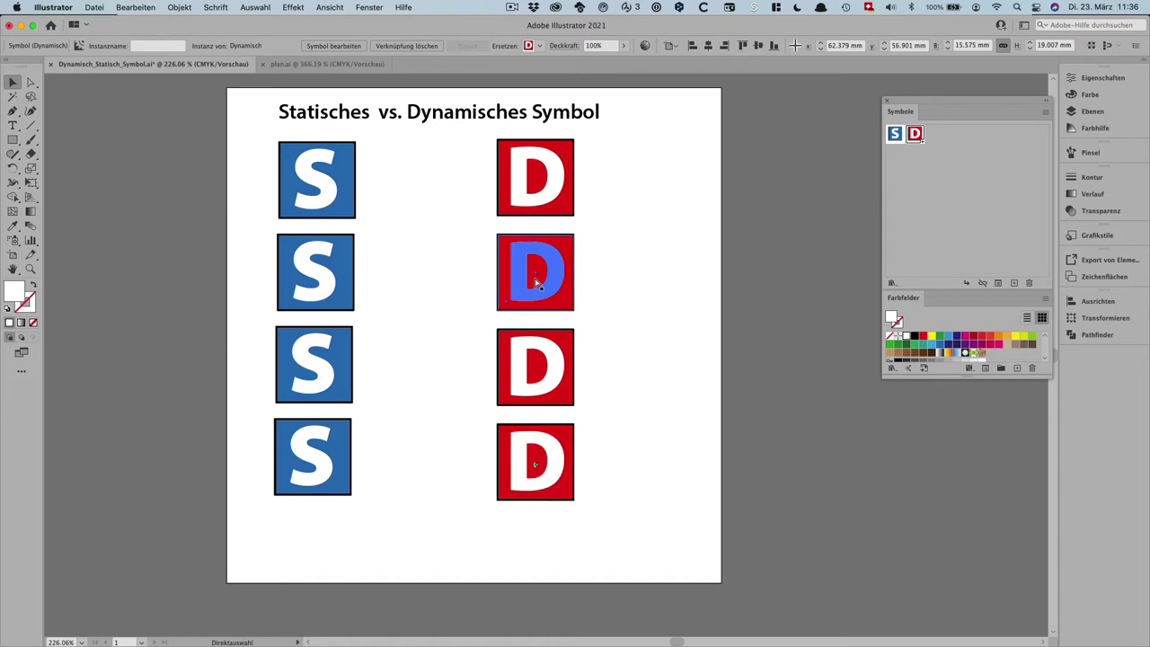
{"action": "left_click", "coordinate": [618, 320]}
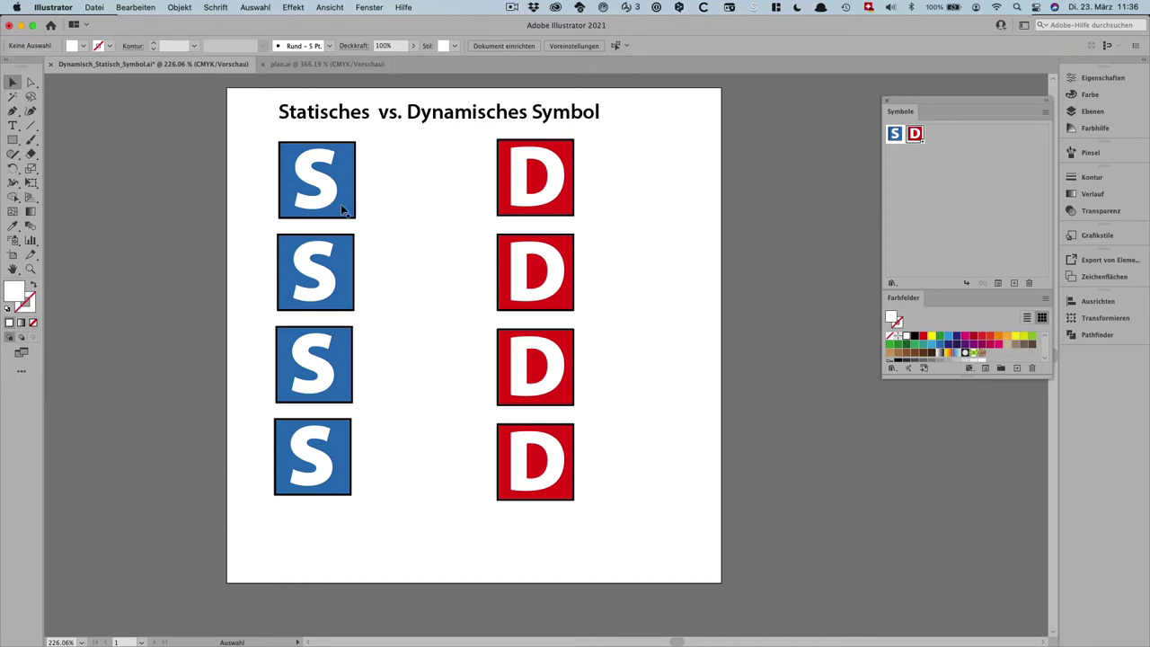
Step: Rotate the second S, shrink the third, stretch the bottom one wide, and nudge positions
{"action": "left_click", "coordinate": [342, 243]}
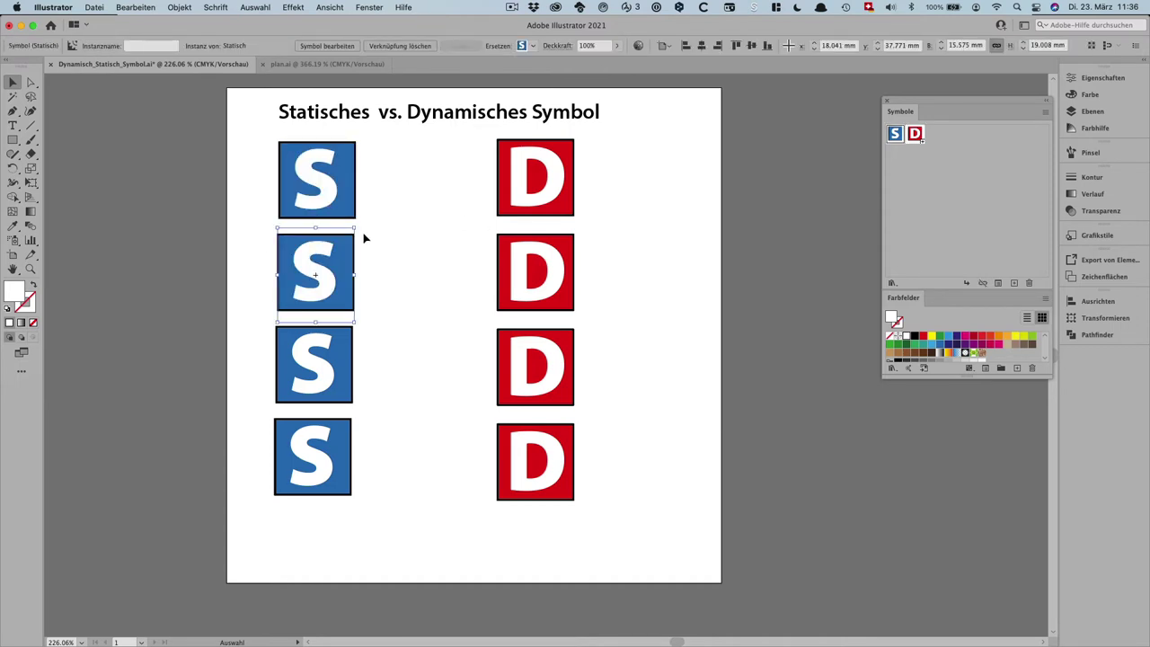
{"action": "left_click_drag", "start_coordinate": [355, 234], "coordinate": [390, 264]}
{"action": "left_click", "coordinate": [350, 332]}
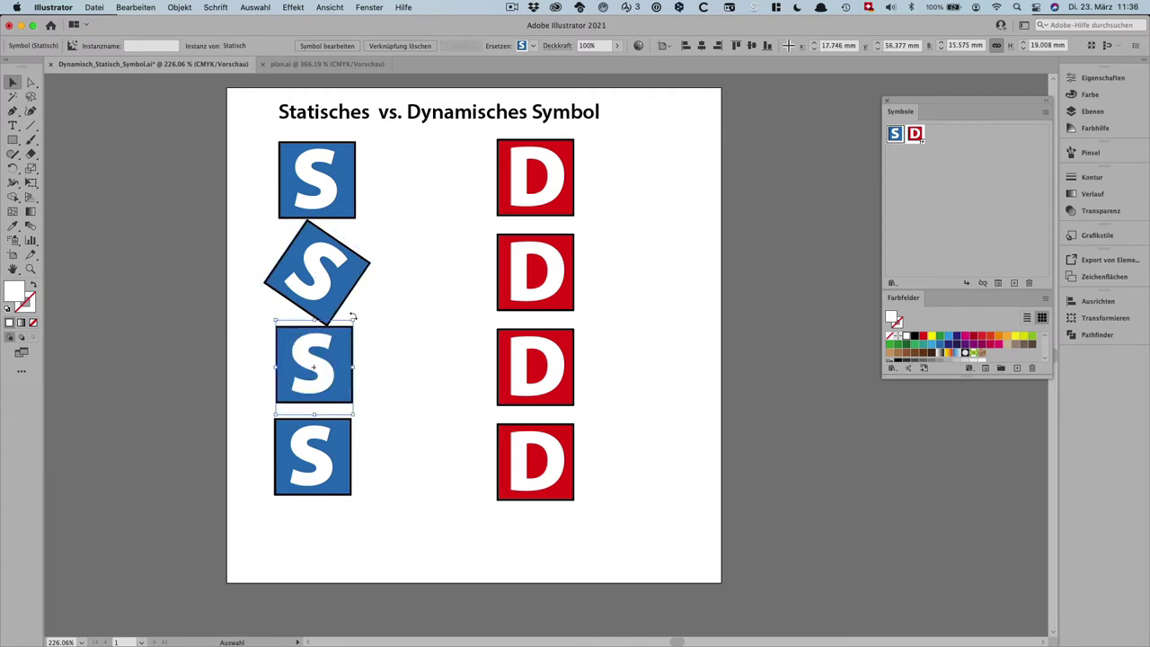
{"action": "left_click_drag", "start_coordinate": [352, 321], "coordinate": [316, 362]}
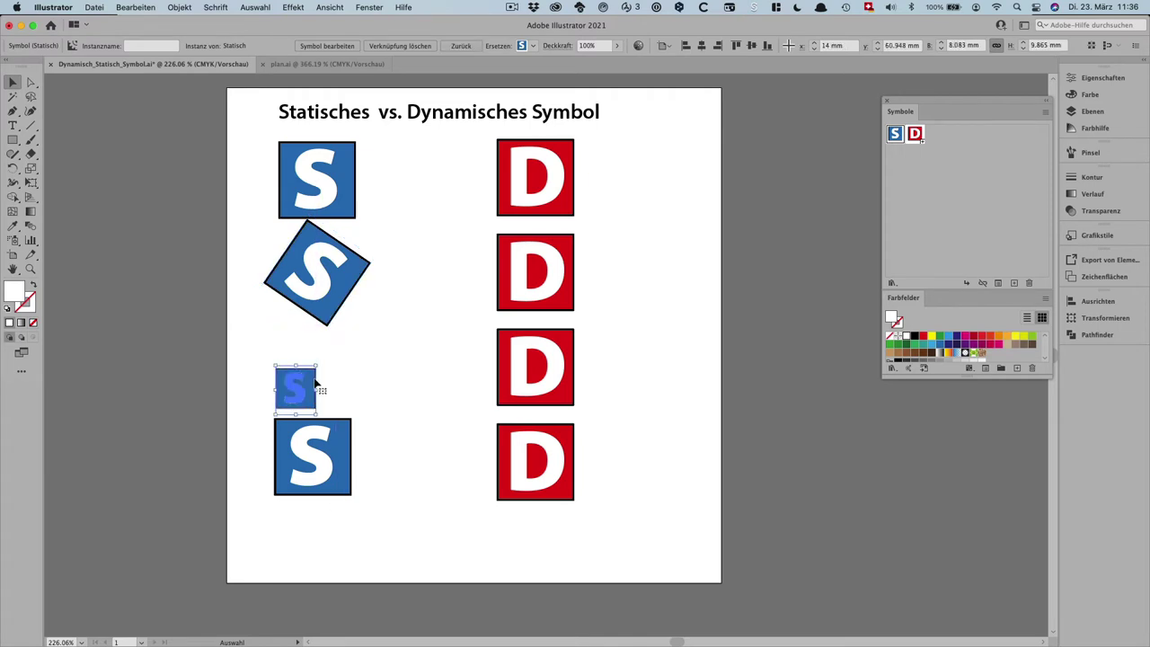
{"action": "left_click", "coordinate": [346, 486]}
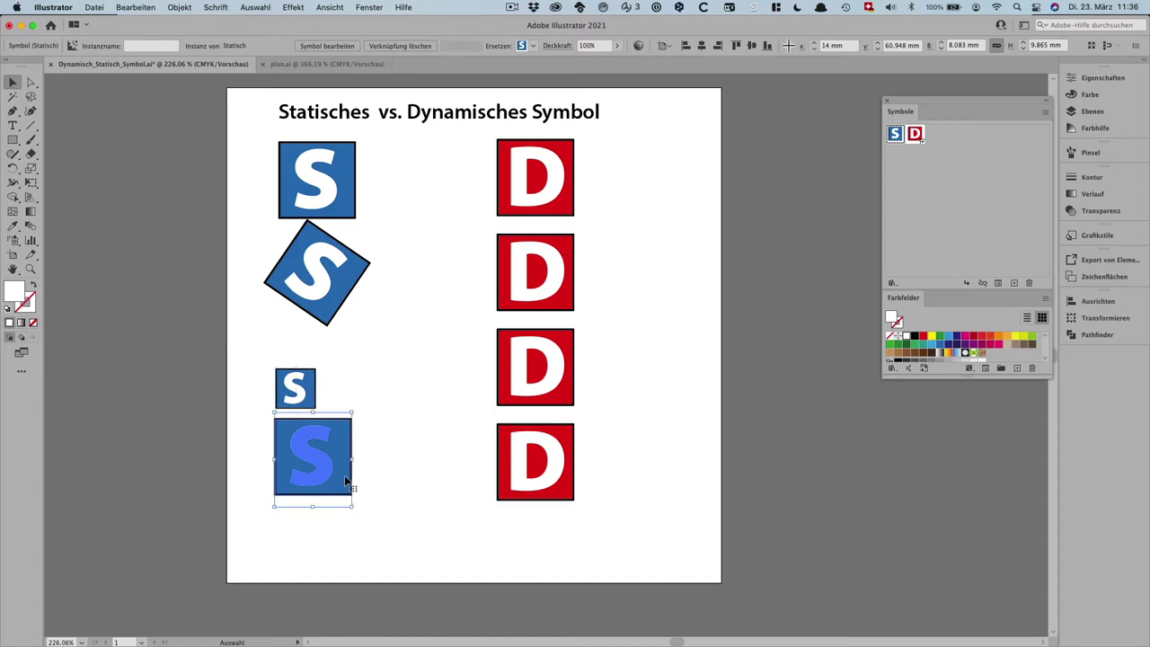
{"action": "left_click_drag", "start_coordinate": [352, 457], "coordinate": [442, 457]}
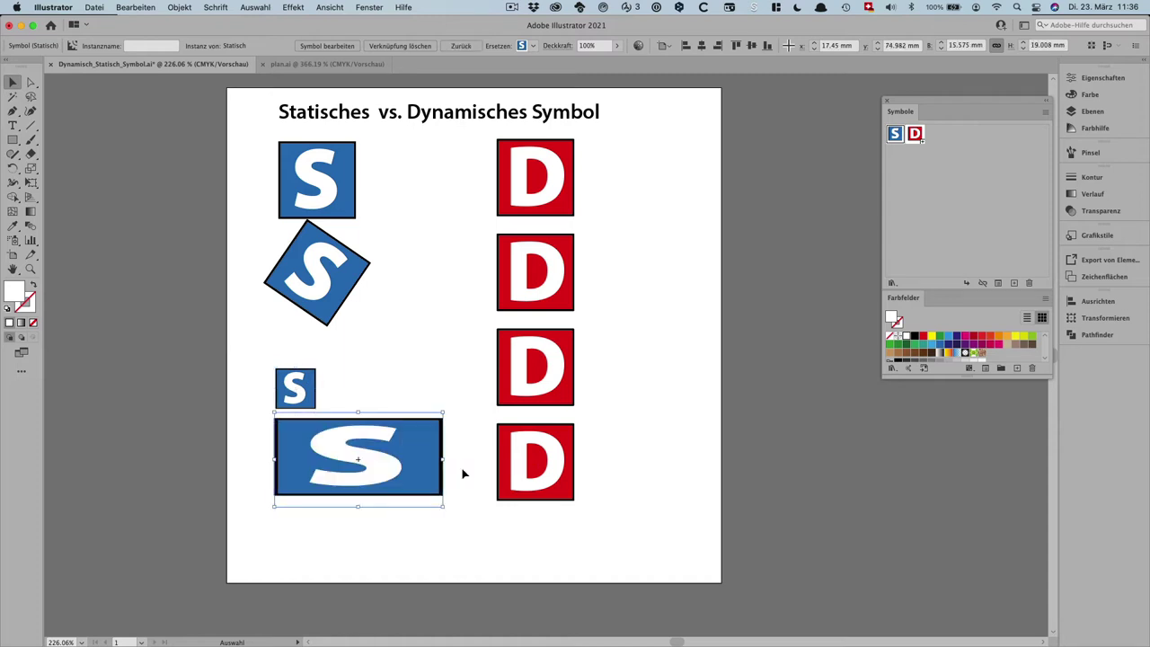
{"action": "left_click", "coordinate": [398, 378]}
{"action": "left_click_drag", "start_coordinate": [326, 308], "coordinate": [325, 320]}
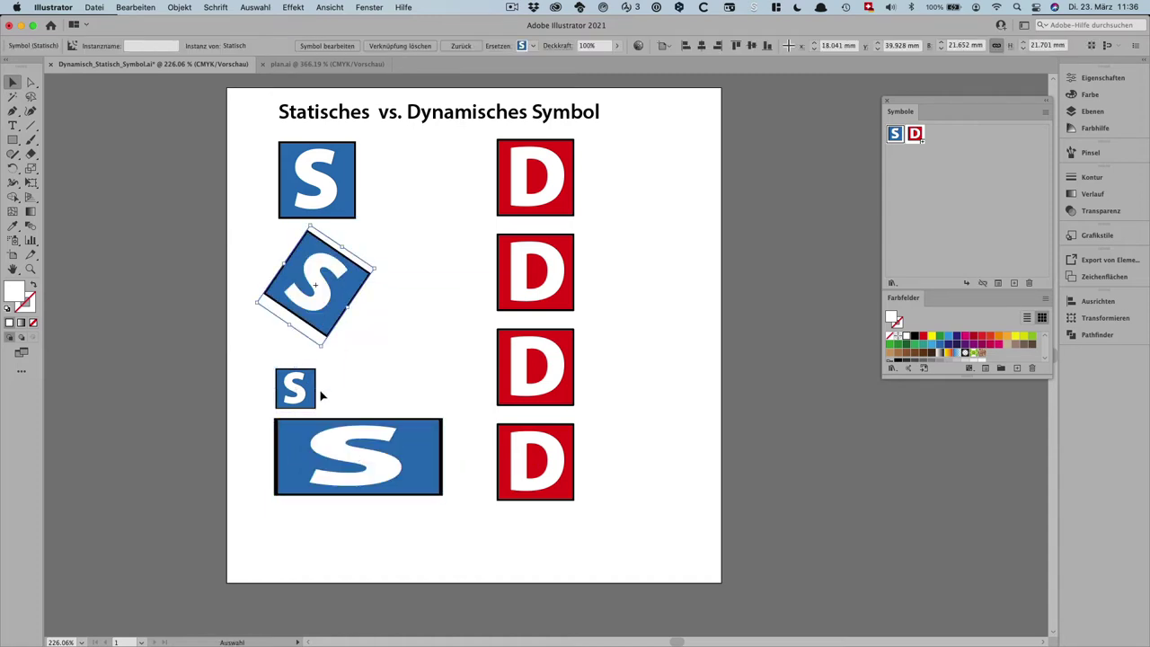
{"action": "left_click_drag", "start_coordinate": [314, 390], "coordinate": [312, 378]}
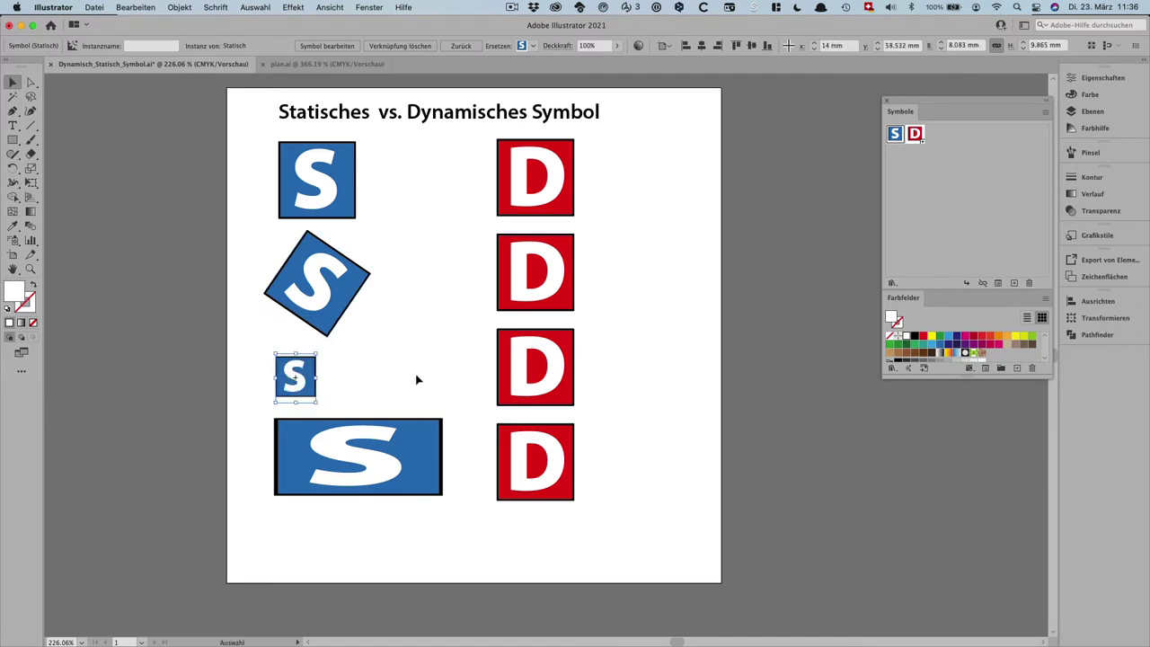
{"action": "left_click", "coordinate": [416, 379]}
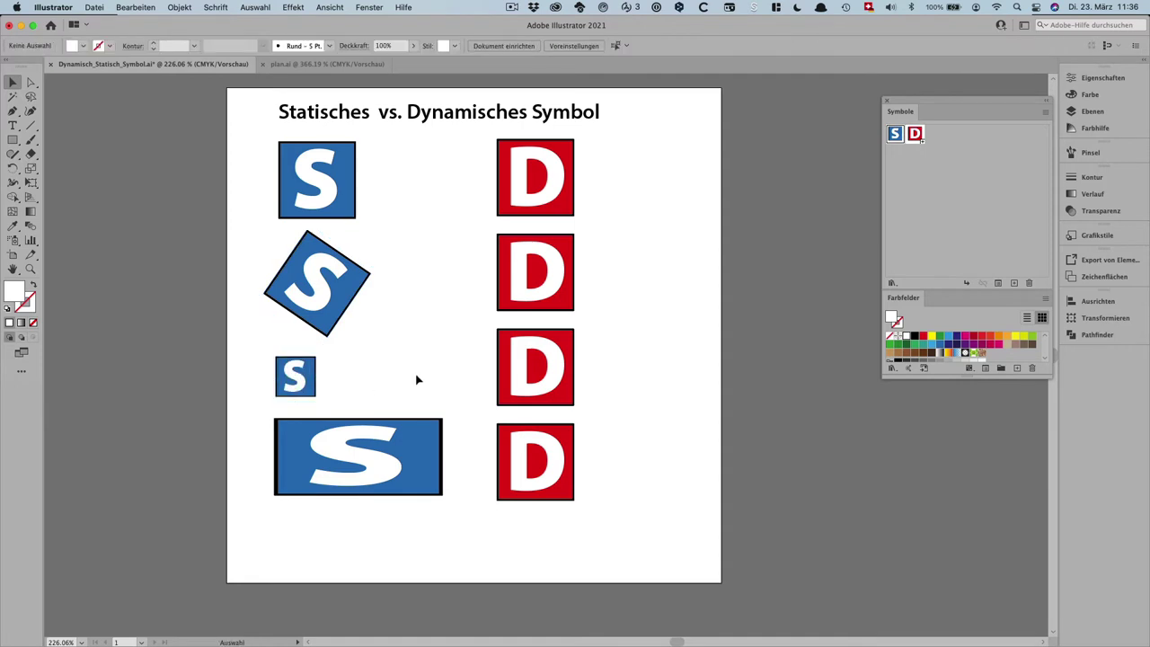
Step: Rotate the second D about 30°, shrink the third, stretch the bottom one wide, and nudge positions
{"action": "left_click", "coordinate": [562, 243]}
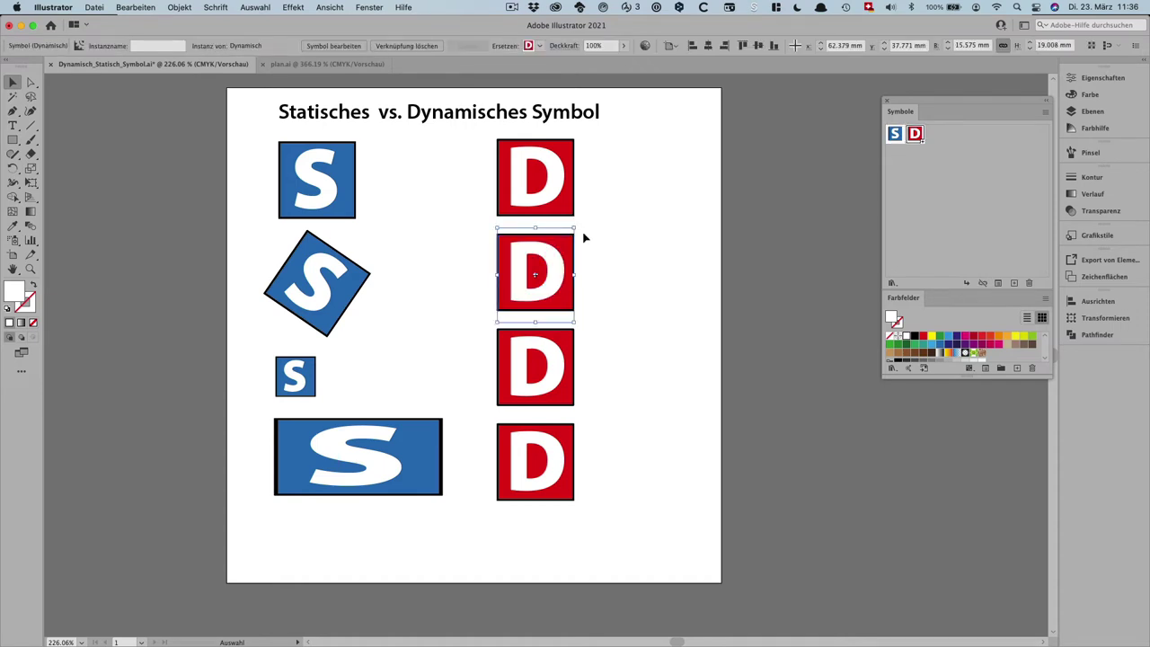
{"action": "left_click_drag", "start_coordinate": [578, 233], "coordinate": [603, 266]}
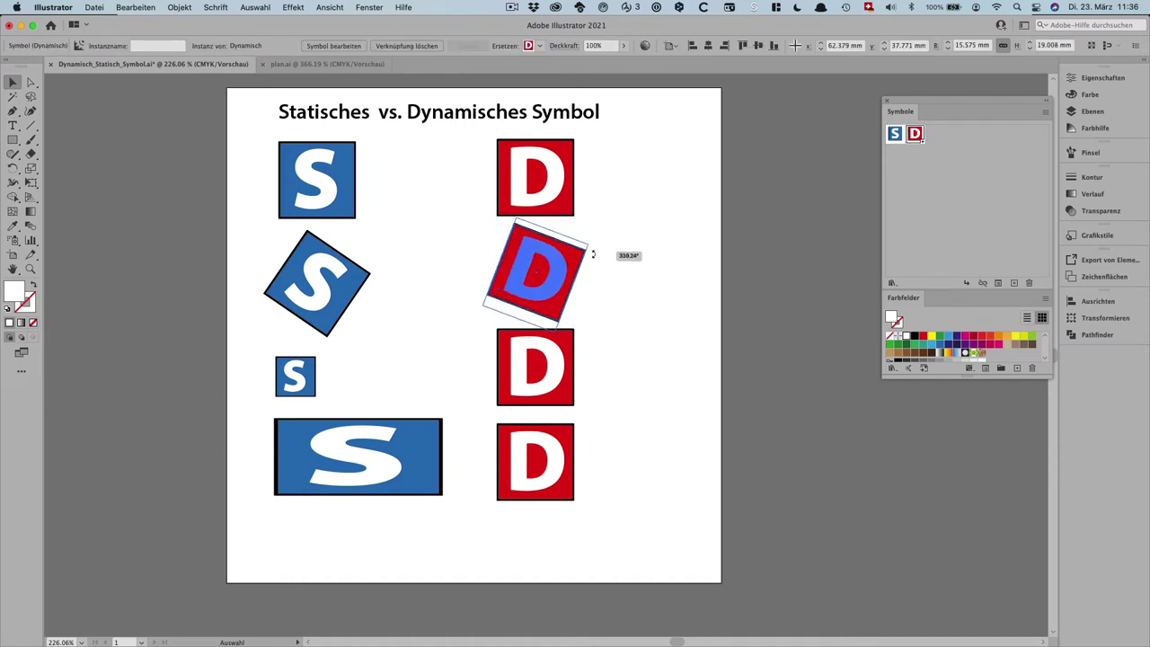
{"action": "left_click", "coordinate": [570, 347]}
{"action": "left_click_drag", "start_coordinate": [577, 323], "coordinate": [550, 356]}
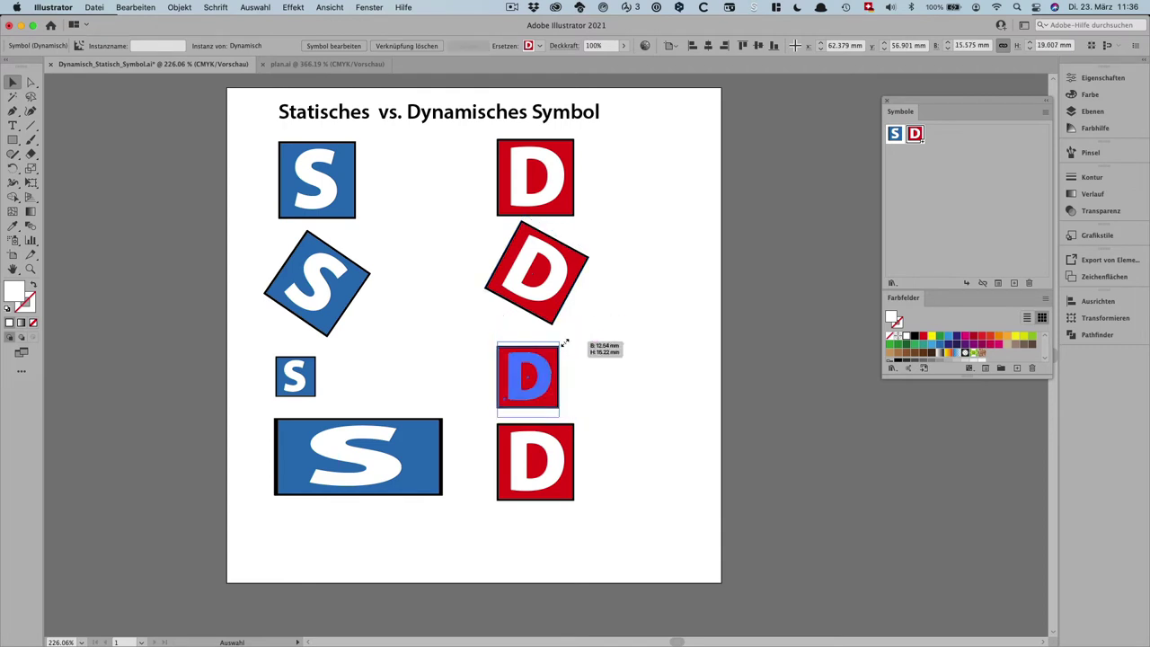
{"action": "left_click", "coordinate": [566, 438]}
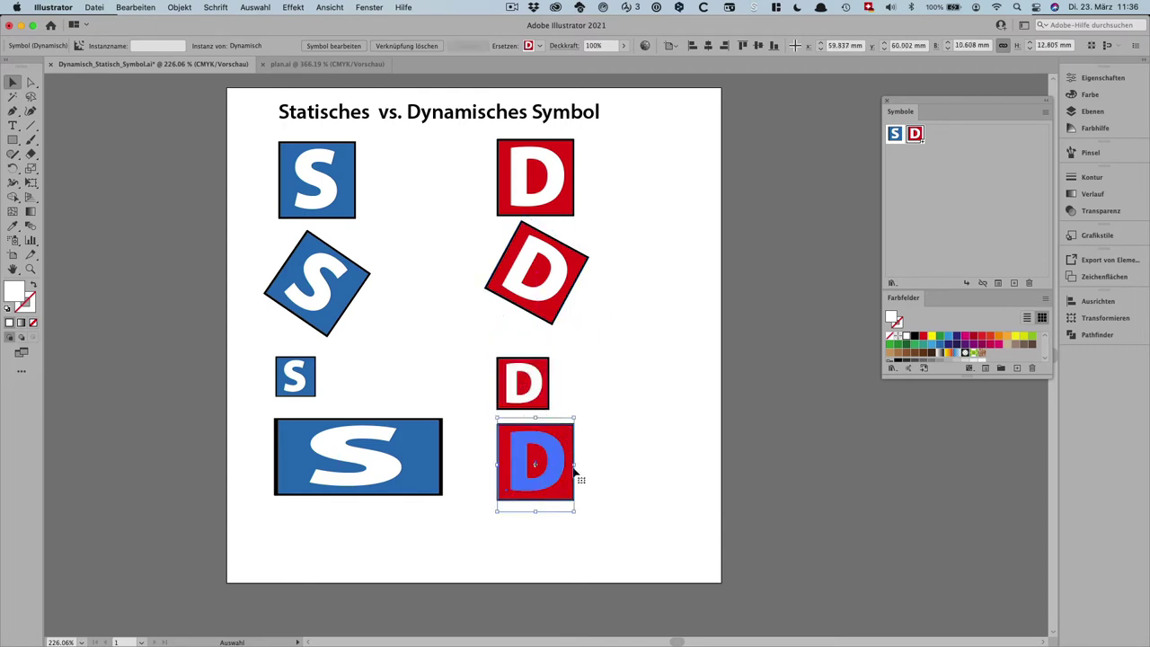
{"action": "left_click_drag", "start_coordinate": [576, 465], "coordinate": [646, 465]}
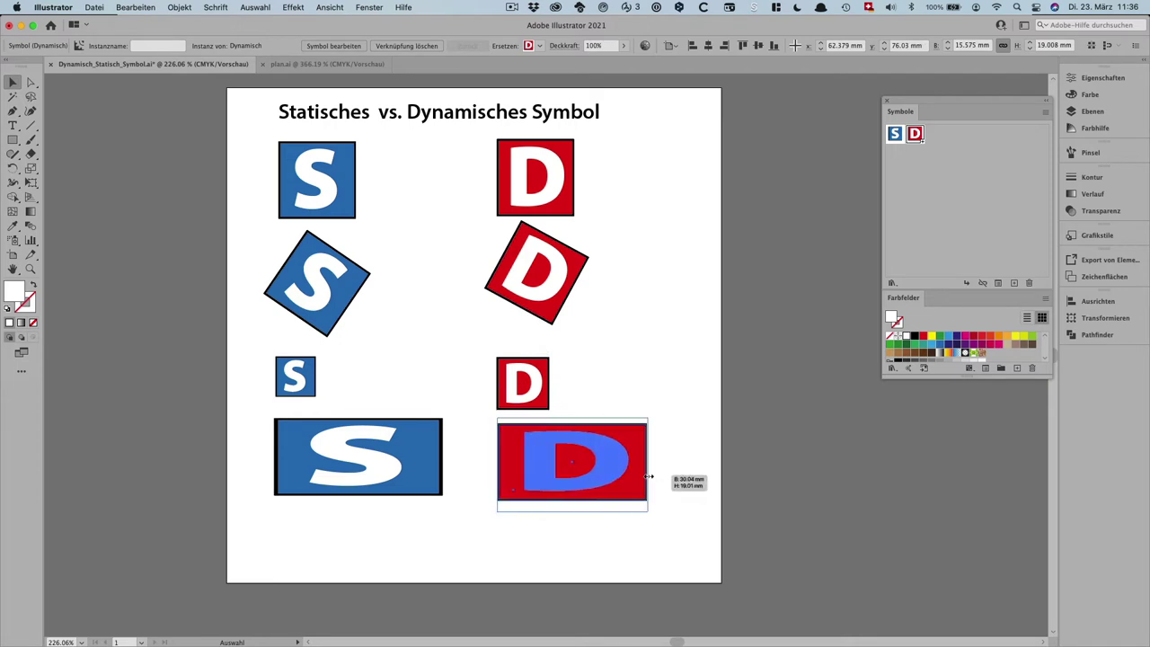
{"action": "left_click", "coordinate": [633, 380]}
{"action": "left_click_drag", "start_coordinate": [528, 384], "coordinate": [528, 376]}
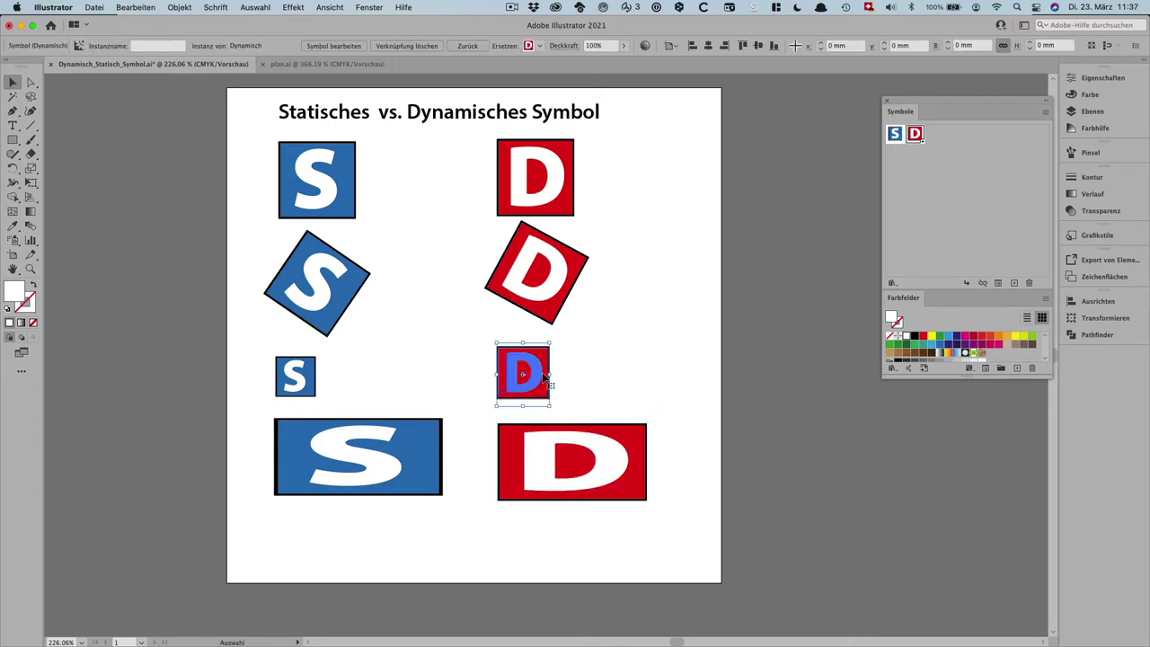
{"action": "left_click_drag", "start_coordinate": [550, 311], "coordinate": [552, 320]}
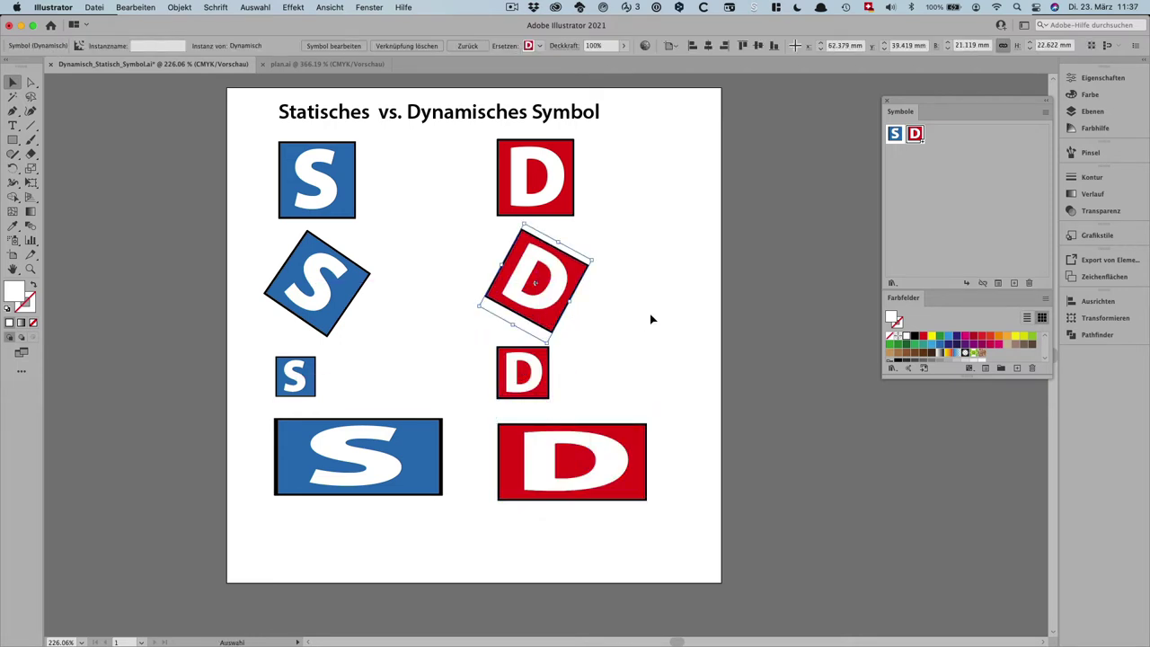
{"action": "left_click", "coordinate": [650, 319]}
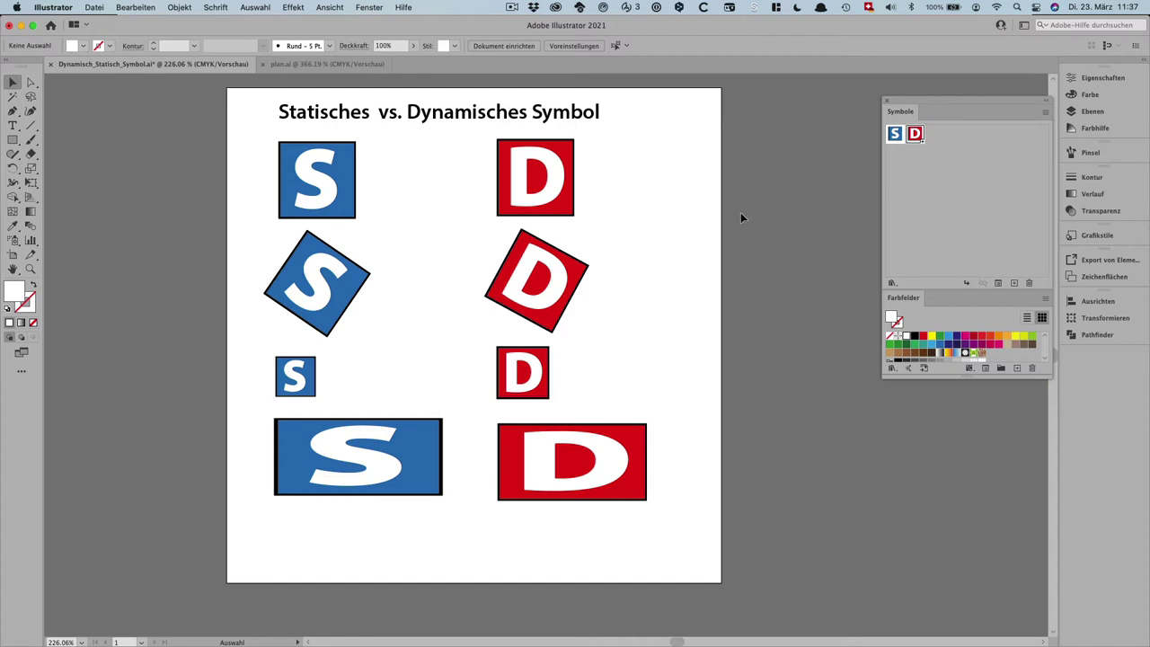
Step: Edit the Statisch symbol so its square is filled purple instead of blue
{"action": "left_click", "coordinate": [898, 140]}
{"action": "double_click", "coordinate": [894, 135]}
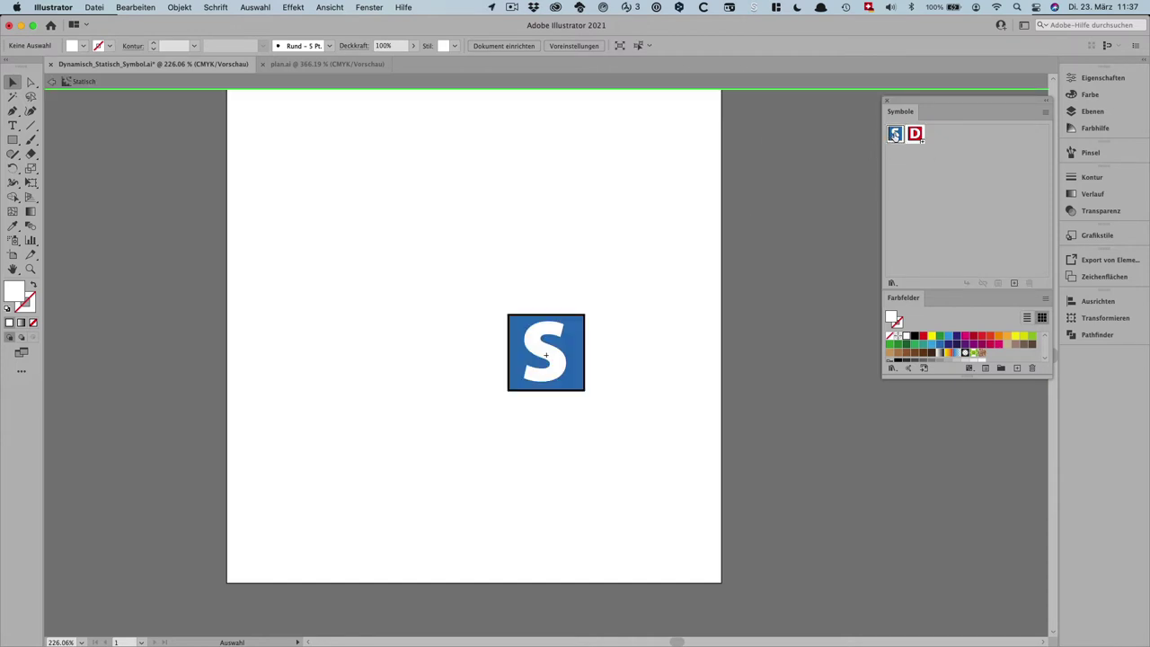
{"action": "key", "text": "a"}
{"action": "left_click", "coordinate": [530, 382]}
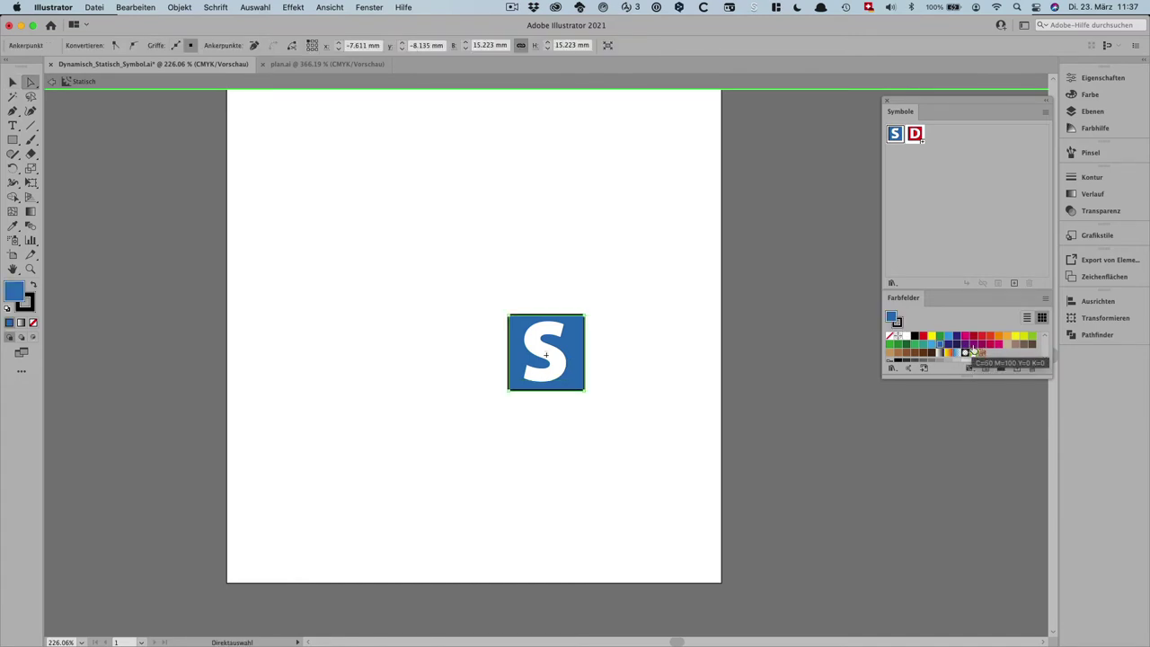
{"action": "left_click", "coordinate": [972, 344]}
{"action": "left_click", "coordinate": [652, 374]}
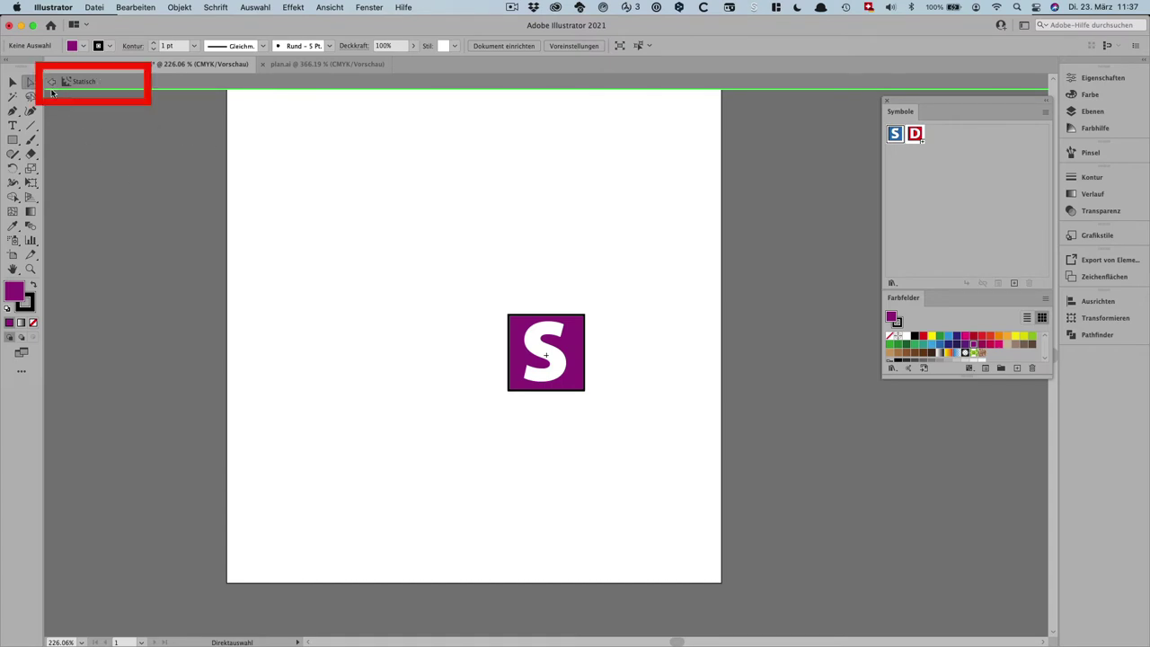
{"action": "double_click", "coordinate": [781, 248]}
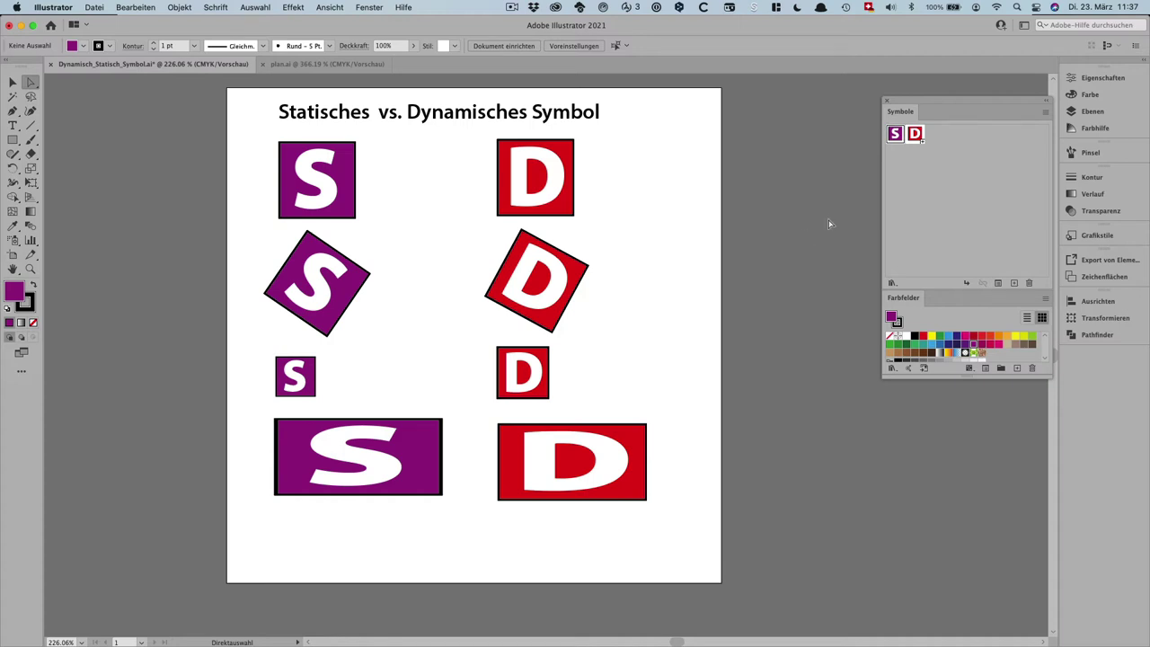
Step: Edit the Dynamisch symbol so its square is filled orange instead of red
{"action": "double_click", "coordinate": [915, 134]}
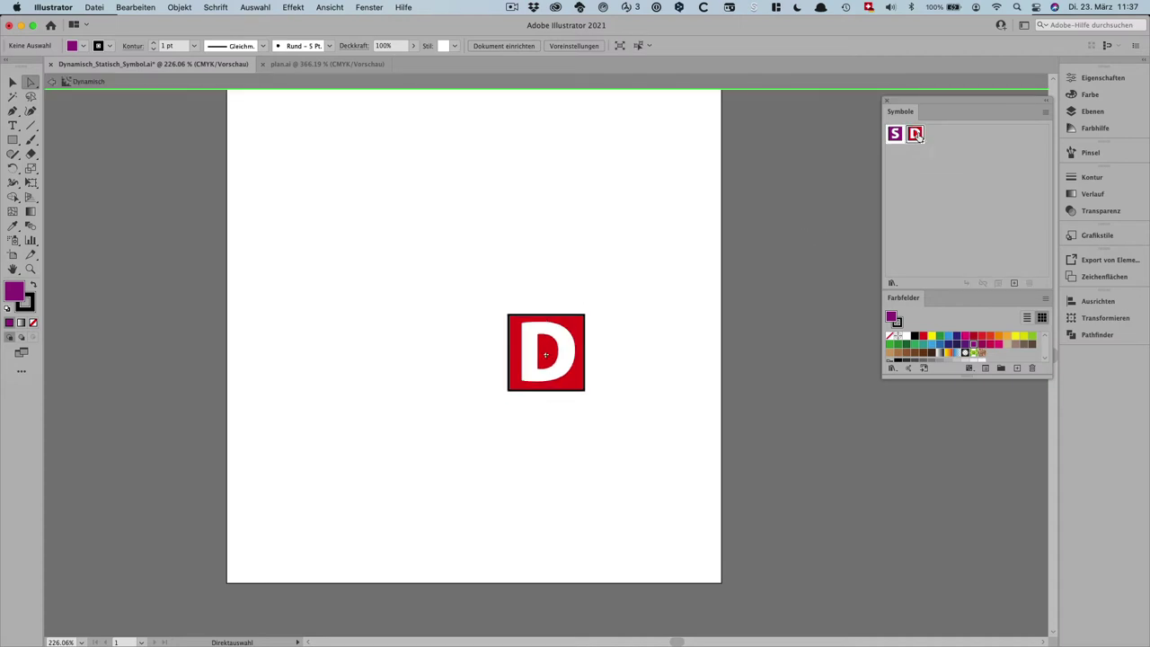
{"action": "left_click", "coordinate": [586, 337]}
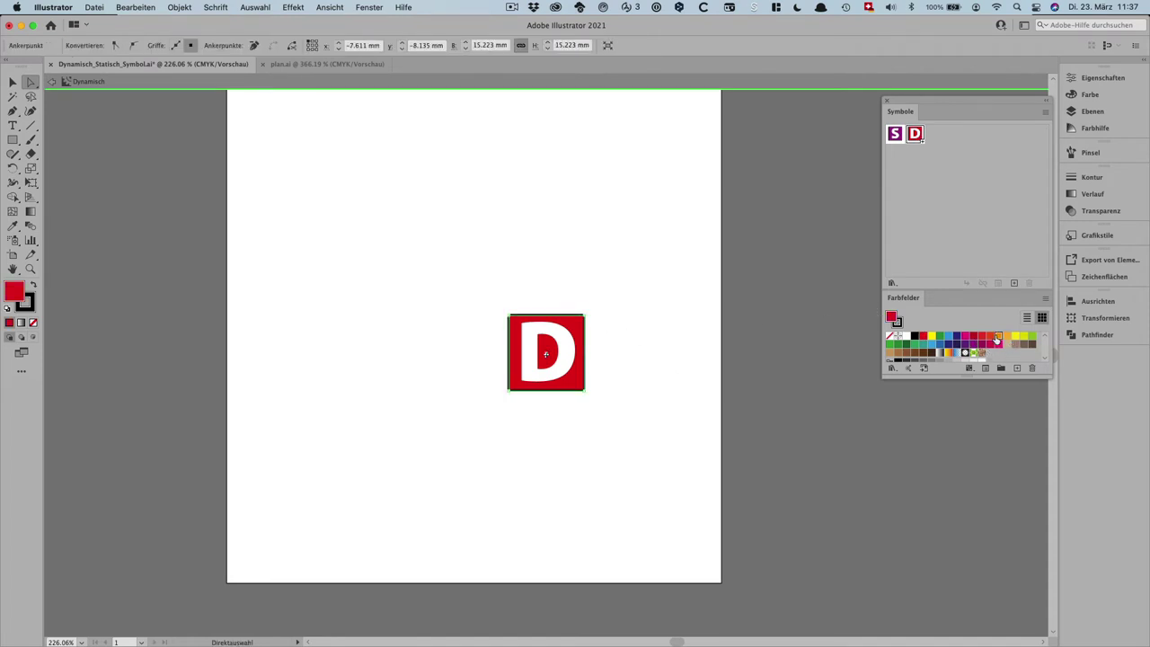
{"action": "left_click", "coordinate": [996, 338]}
{"action": "left_click", "coordinate": [759, 344]}
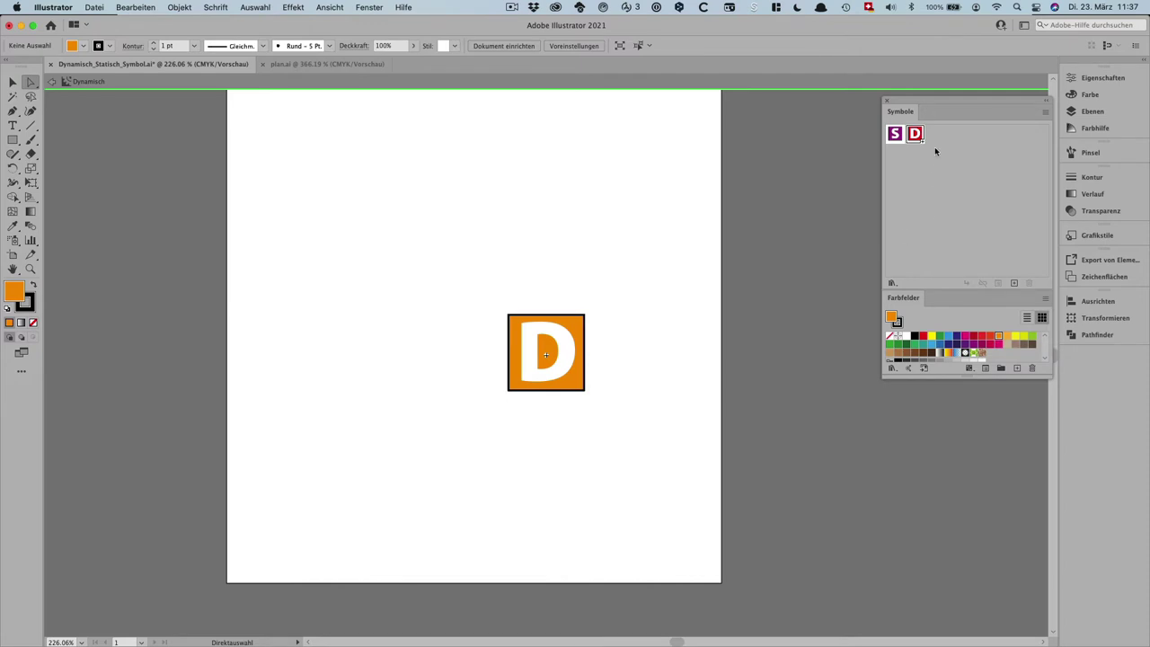
Step: Remove the black outline from the orange D square and exit symbol editing
{"action": "left_click", "coordinate": [573, 328]}
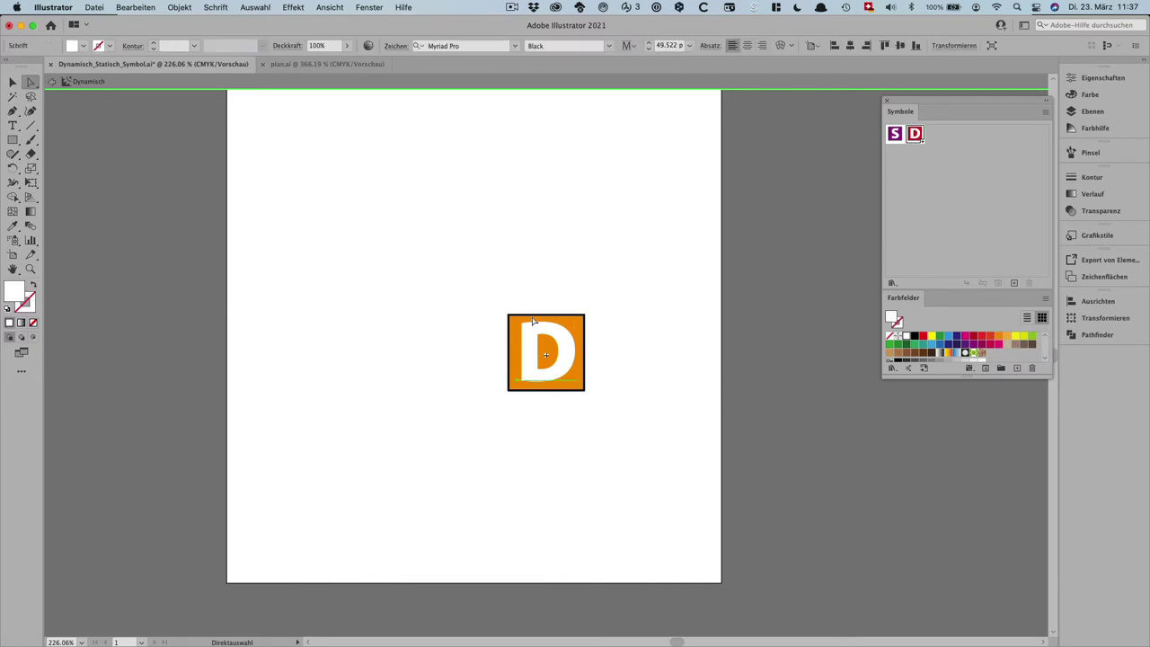
{"action": "left_click", "coordinate": [585, 350]}
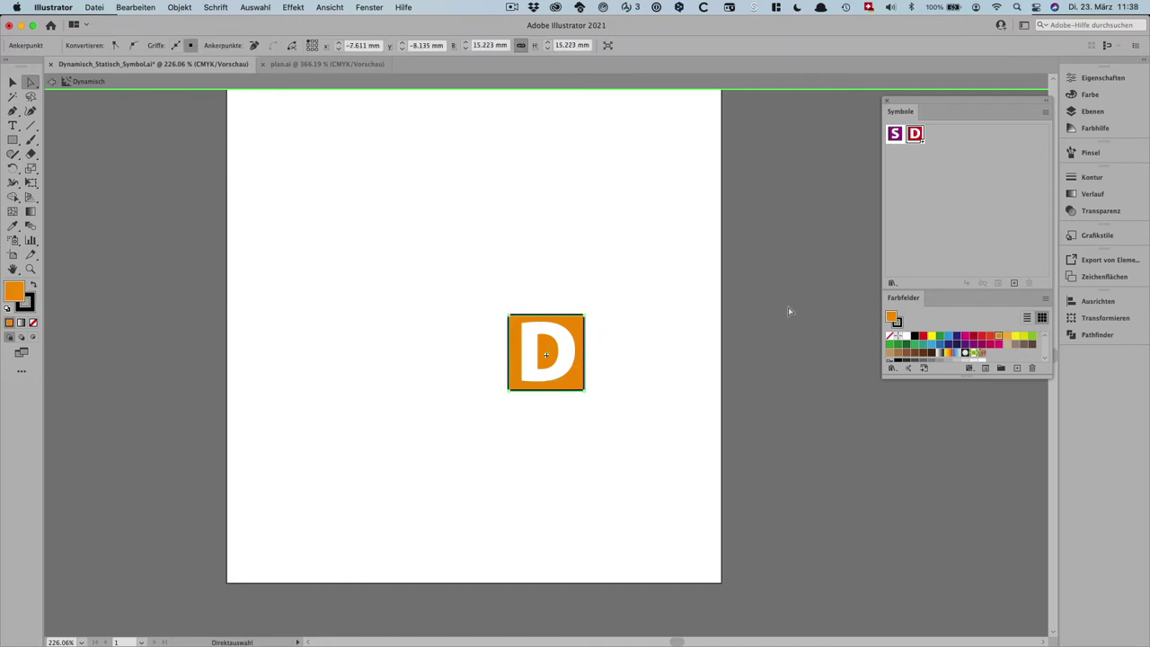
{"action": "left_click", "coordinate": [914, 335]}
{"action": "left_click", "coordinate": [890, 335]}
{"action": "left_click", "coordinate": [705, 336]}
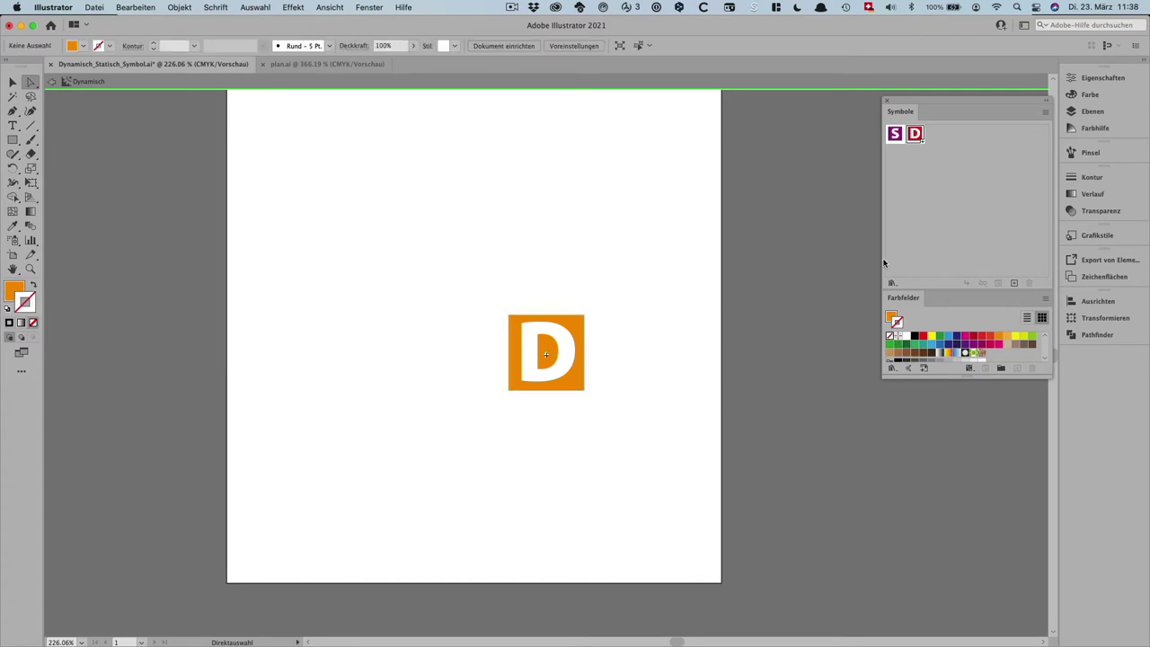
{"action": "left_click", "coordinate": [891, 317]}
{"action": "double_click", "coordinate": [137, 184]}
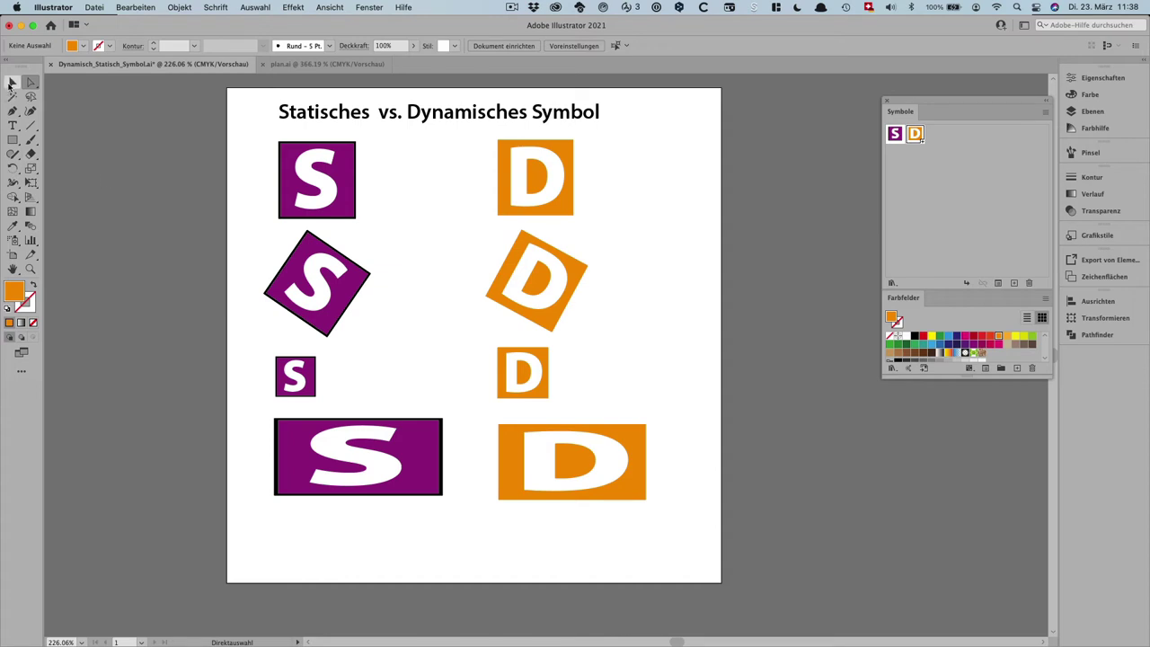
Step: Skew the Statisch square: top-right corner 3 mm right, bottom-left corner 3 mm left
{"action": "left_click", "coordinate": [364, 282]}
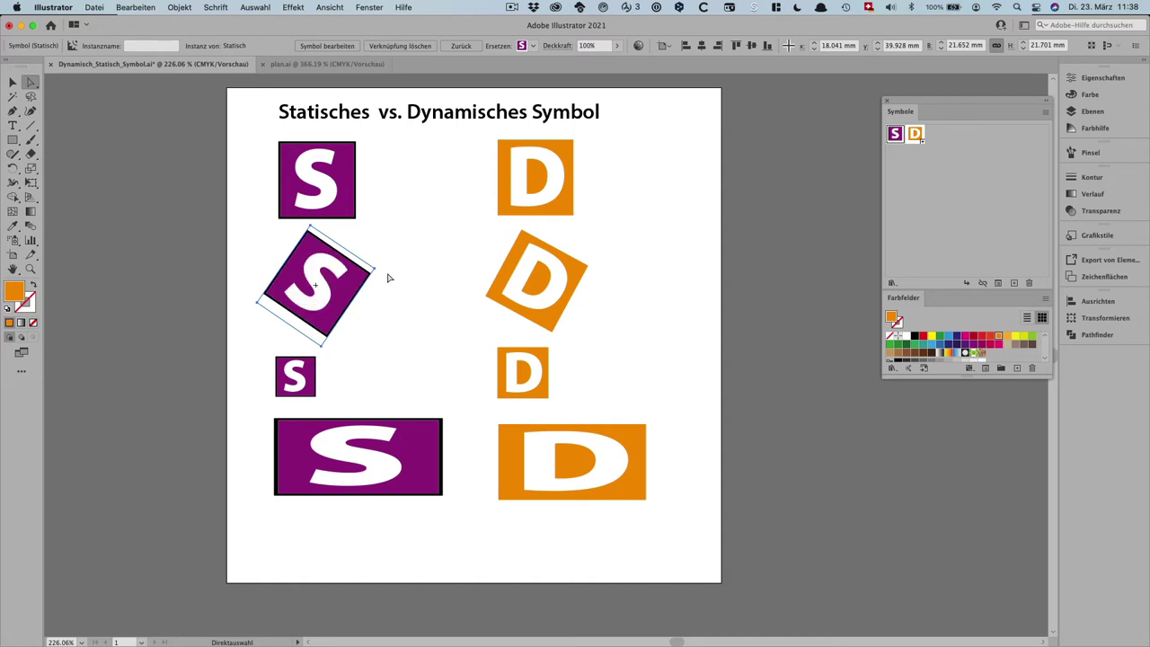
{"action": "double_click", "coordinate": [896, 134]}
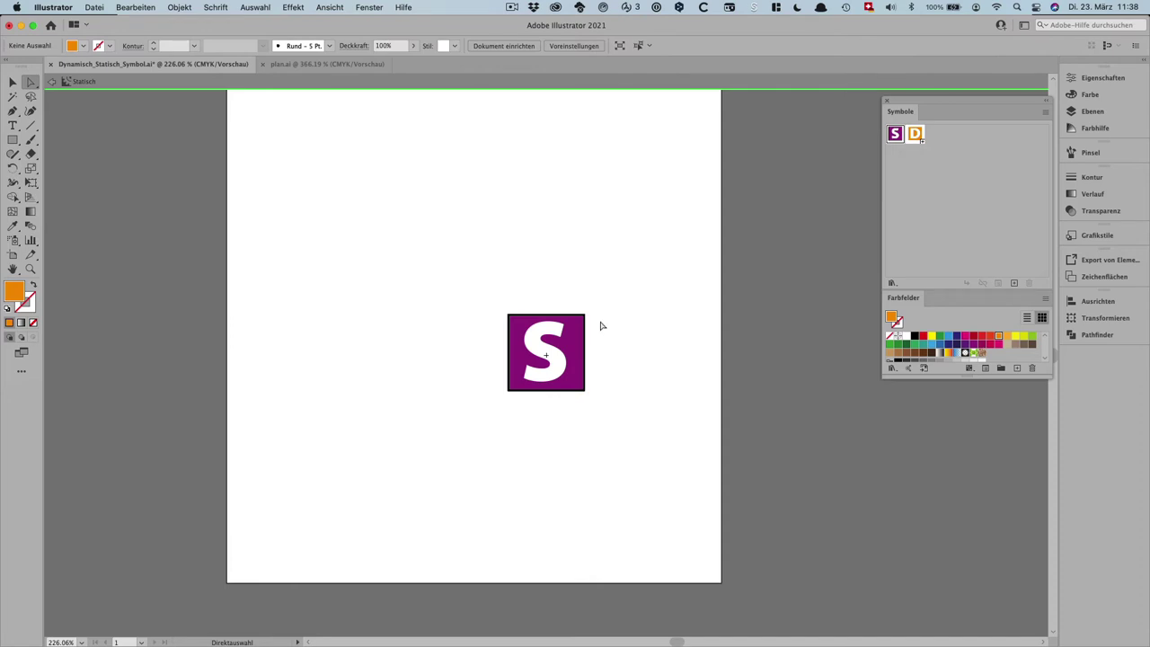
{"action": "left_click_drag", "start_coordinate": [571, 302], "coordinate": [596, 318]}
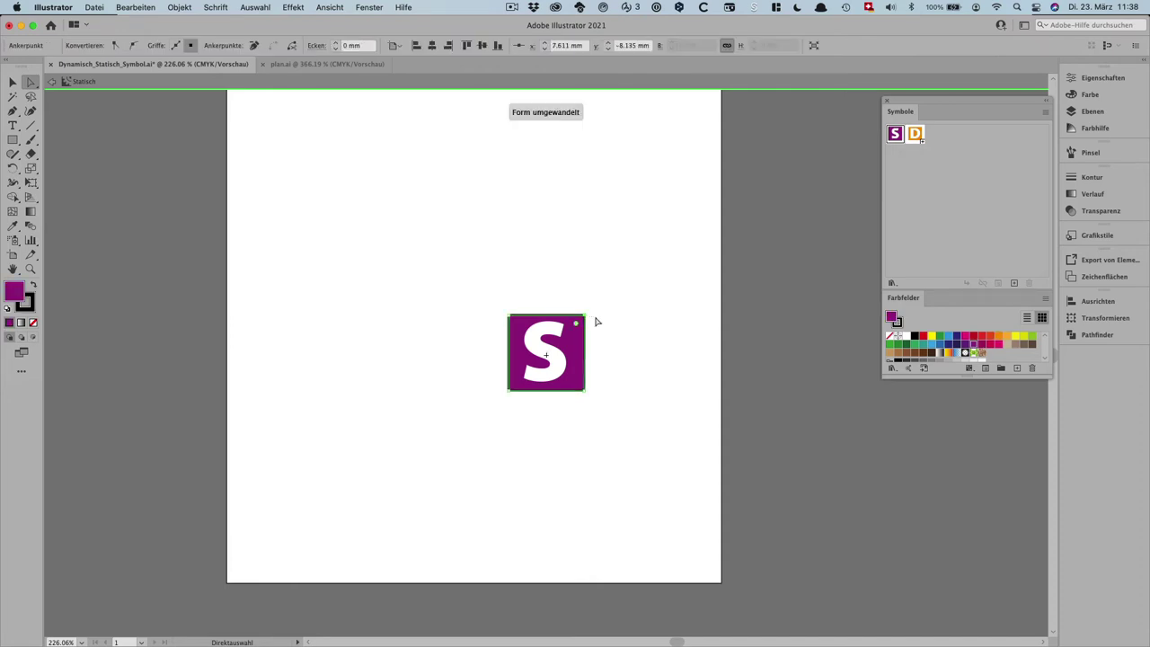
{"action": "key", "text": "Right"}
{"action": "key", "text": "Right"}
{"action": "key", "text": "Right"}
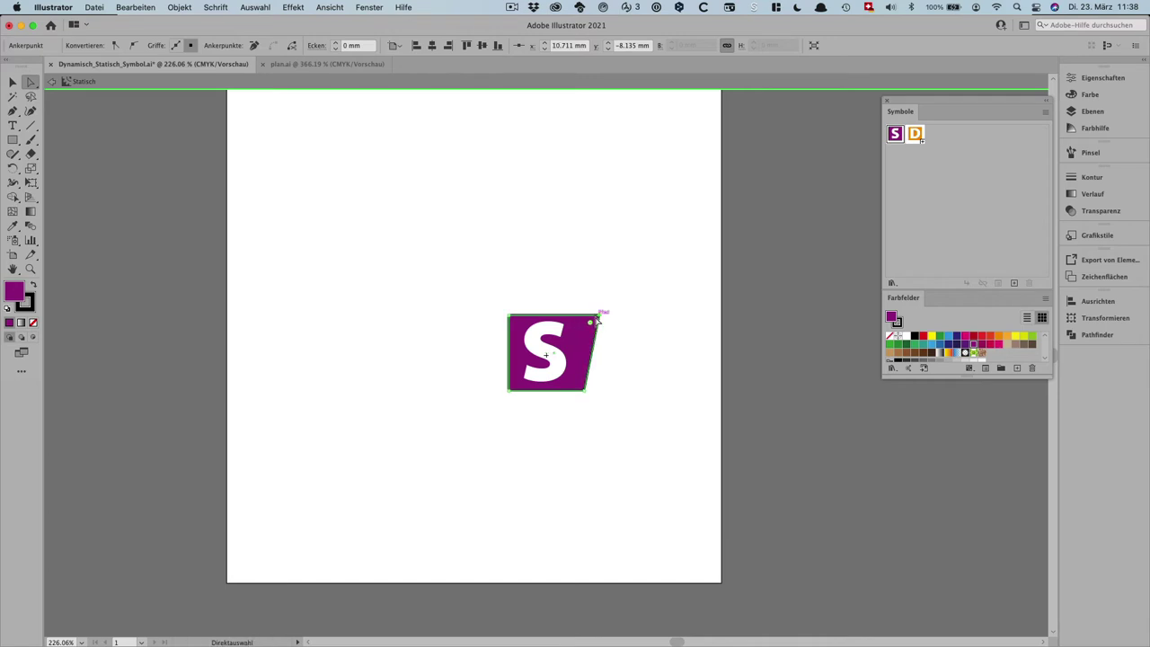
{"action": "left_click_drag", "start_coordinate": [476, 384], "coordinate": [530, 423]}
{"action": "key", "text": "Left"}
{"action": "key", "text": "Left"}
{"action": "key", "text": "Left"}
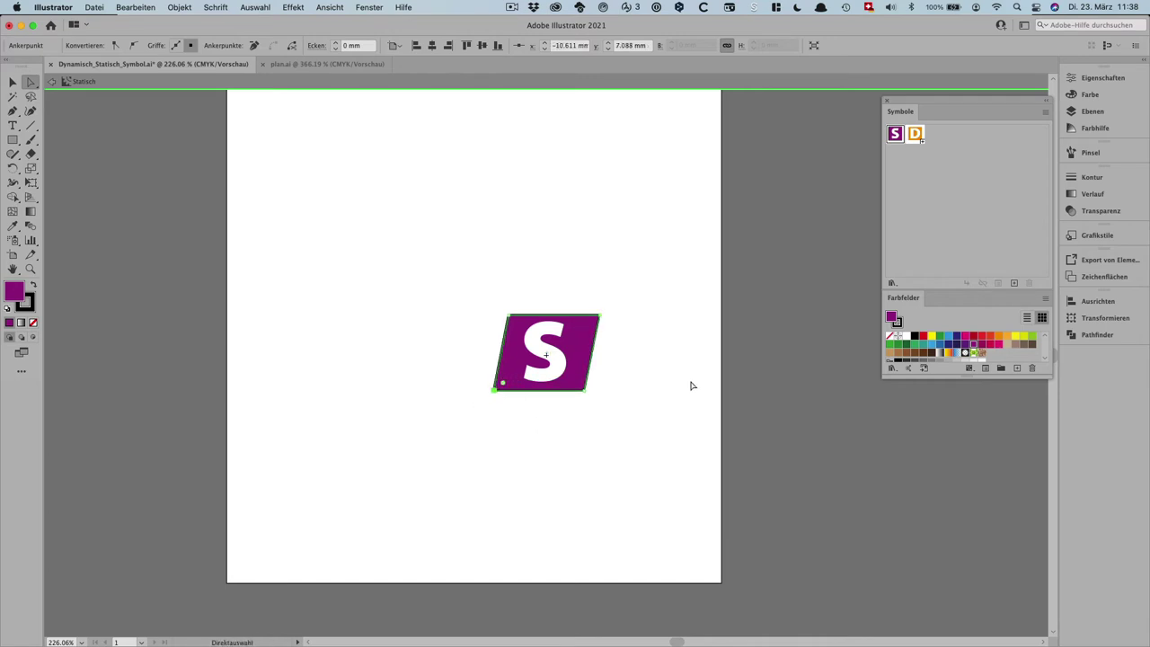
{"action": "left_click", "coordinate": [744, 255]}
{"action": "double_click", "coordinate": [834, 224]}
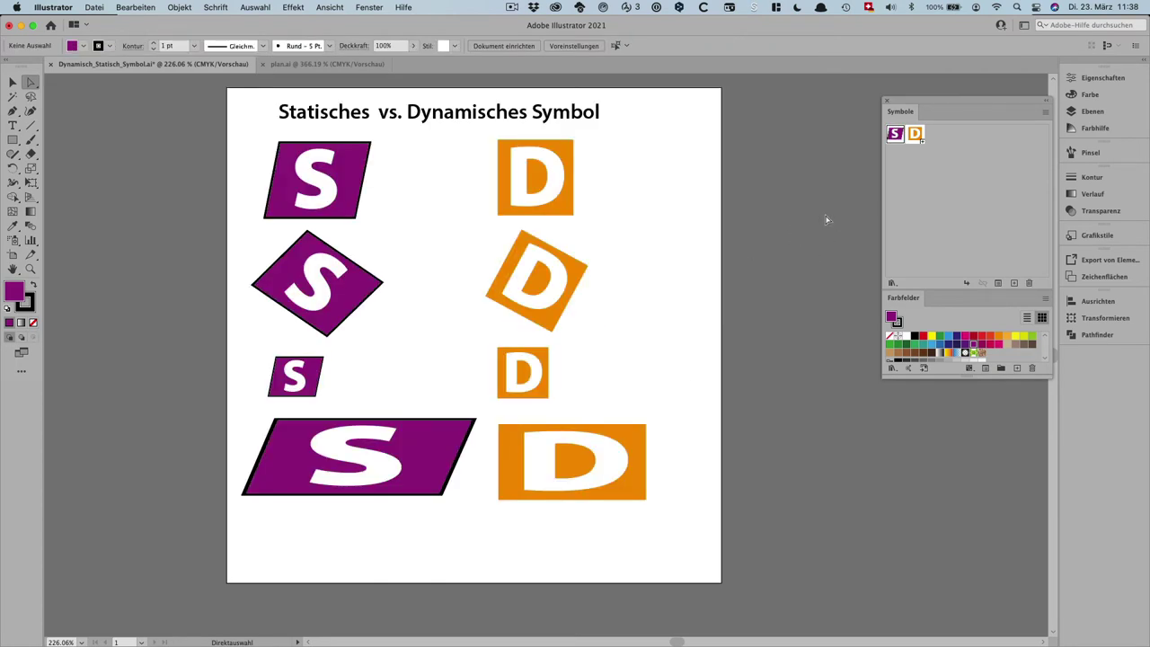
Step: Skew the Dynamisch square by nudging its top-right corner right and bottom-left corner left
{"action": "double_click", "coordinate": [915, 135]}
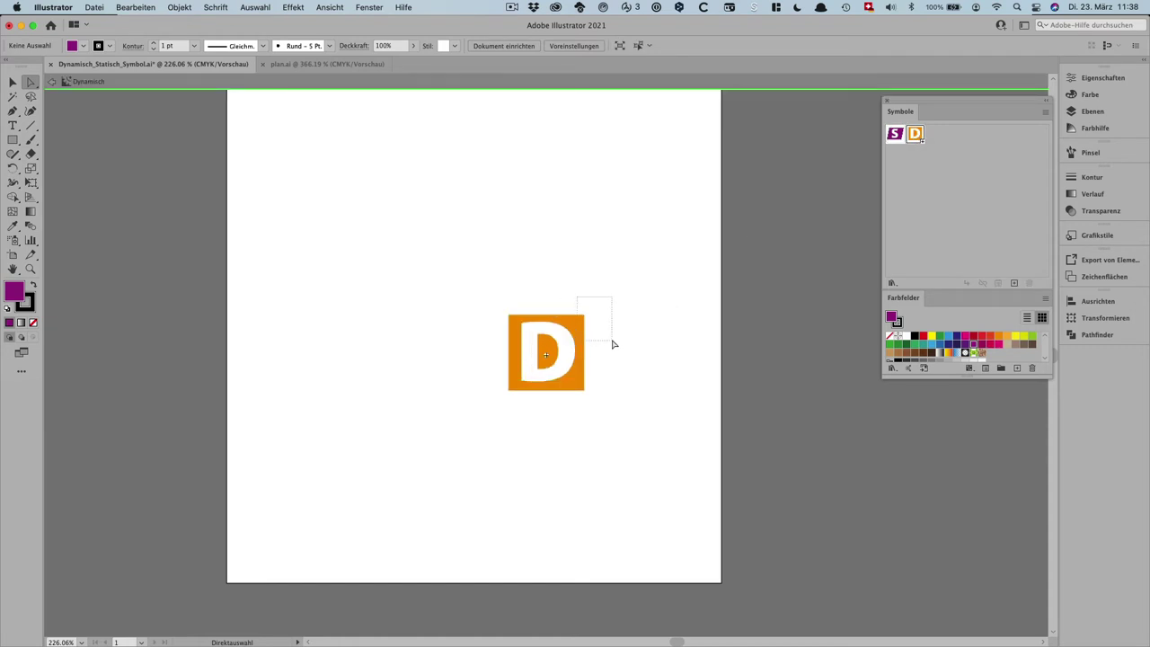
{"action": "left_click_drag", "start_coordinate": [578, 301], "coordinate": [612, 342]}
{"action": "key", "text": "Right"}
{"action": "key", "text": "Right"}
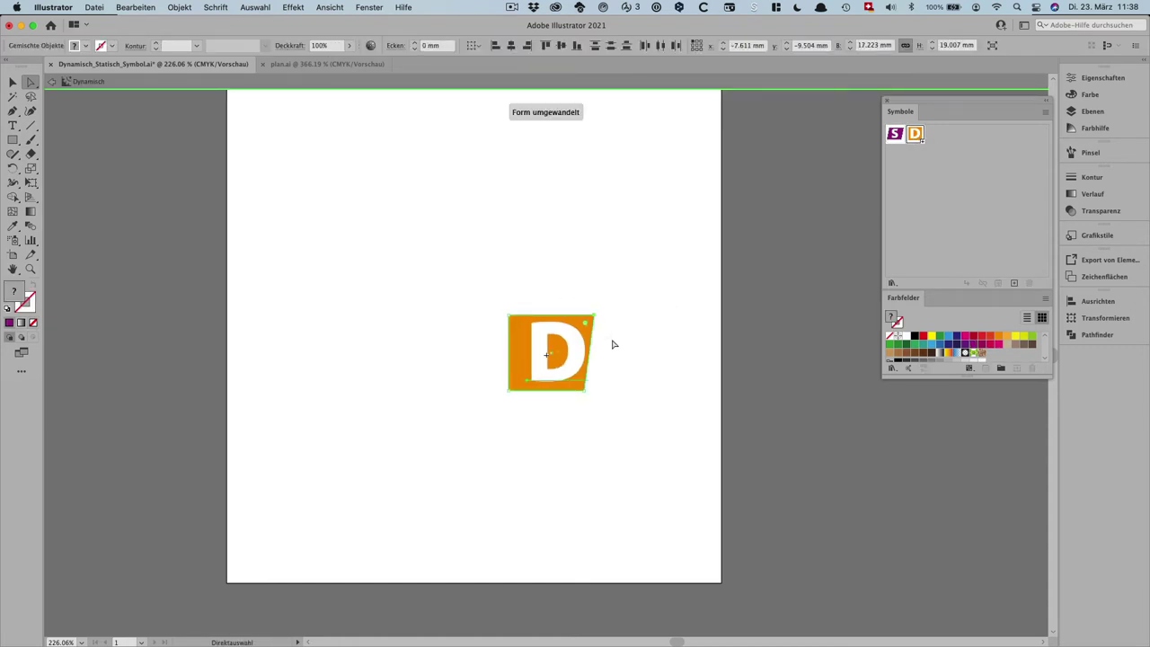
{"action": "left_click_drag", "start_coordinate": [494, 389], "coordinate": [518, 403]}
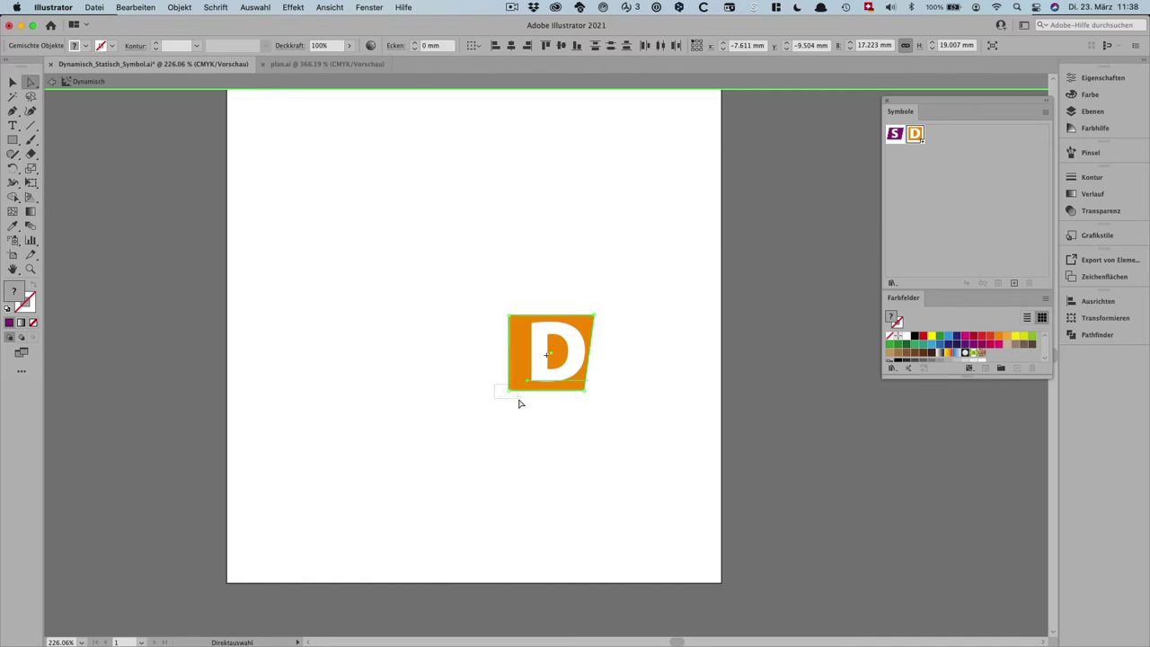
{"action": "key", "text": "Left"}
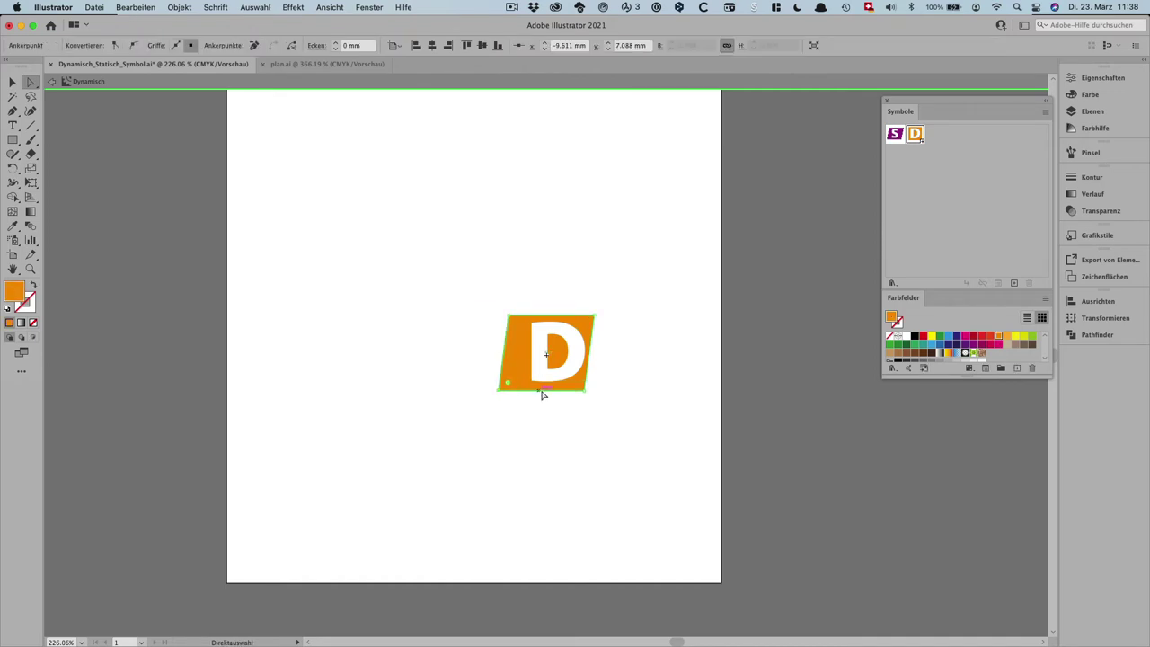
{"action": "left_click_drag", "start_coordinate": [554, 380], "coordinate": [549, 381]}
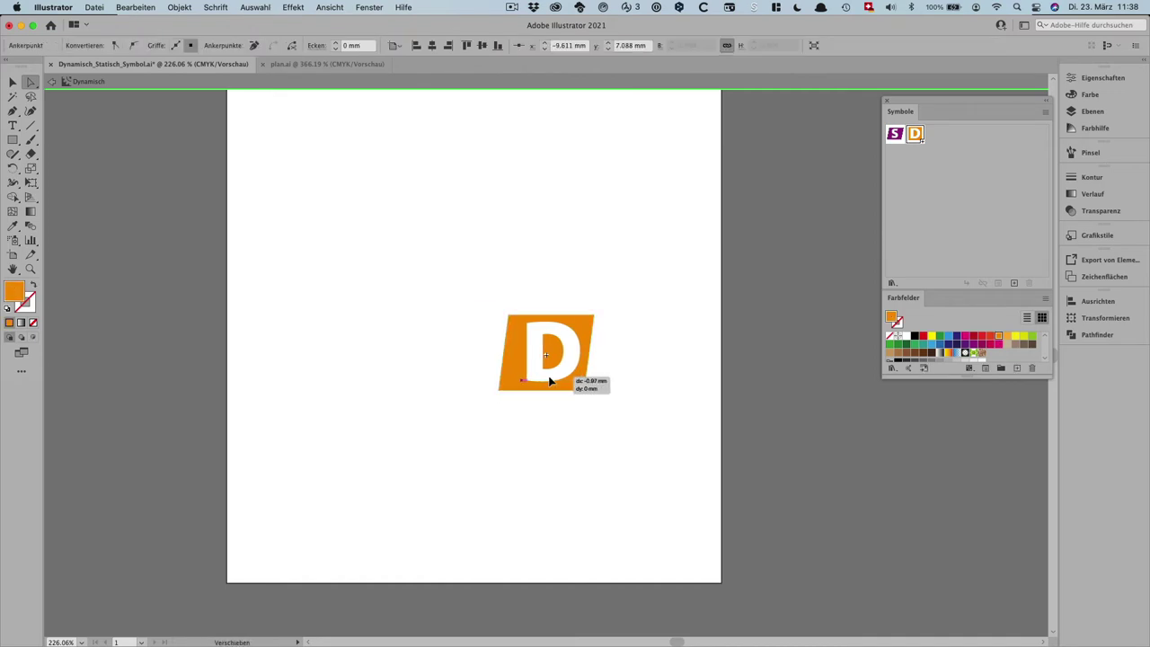
{"action": "left_click", "coordinate": [549, 381]}
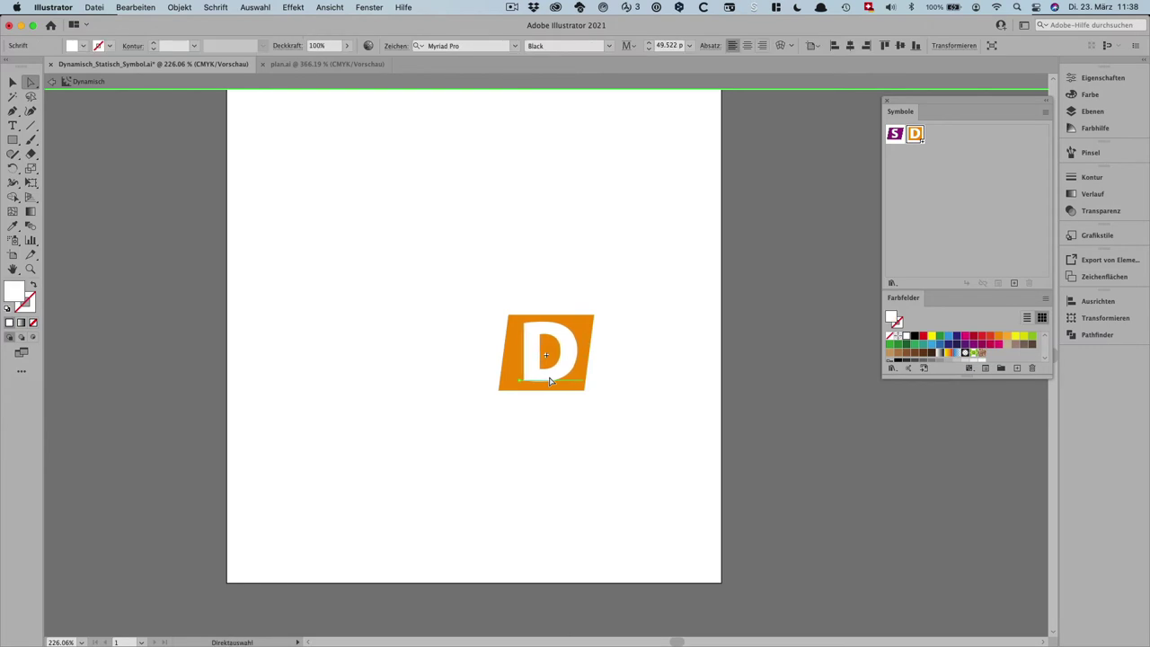
{"action": "left_click", "coordinate": [620, 416]}
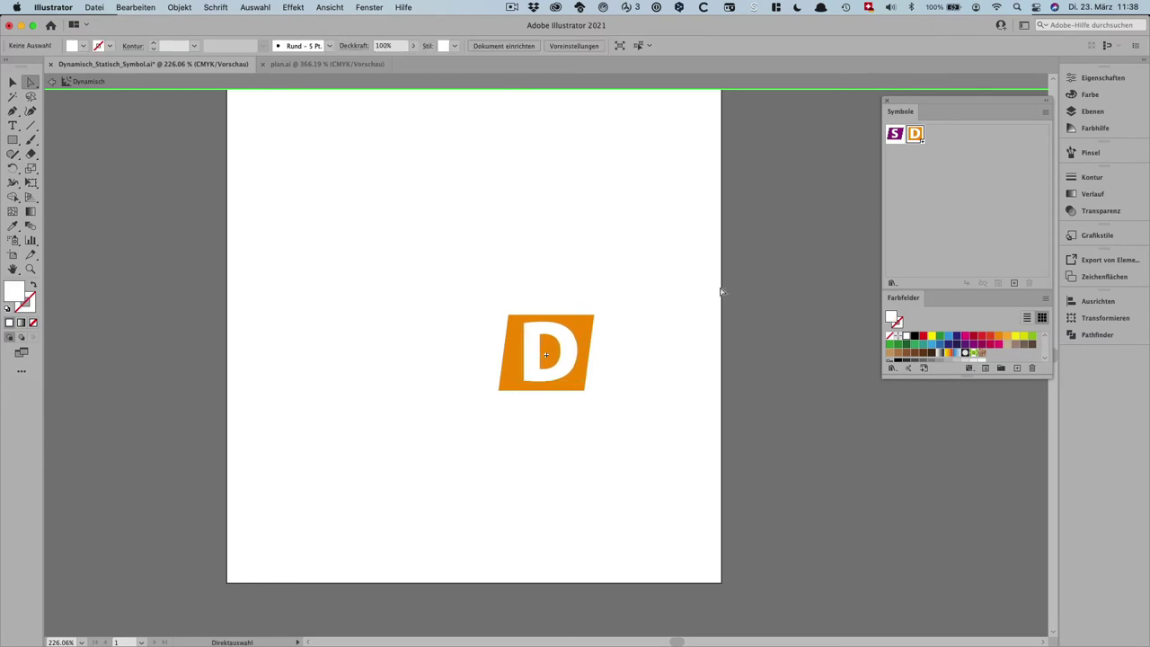
{"action": "double_click", "coordinate": [773, 281]}
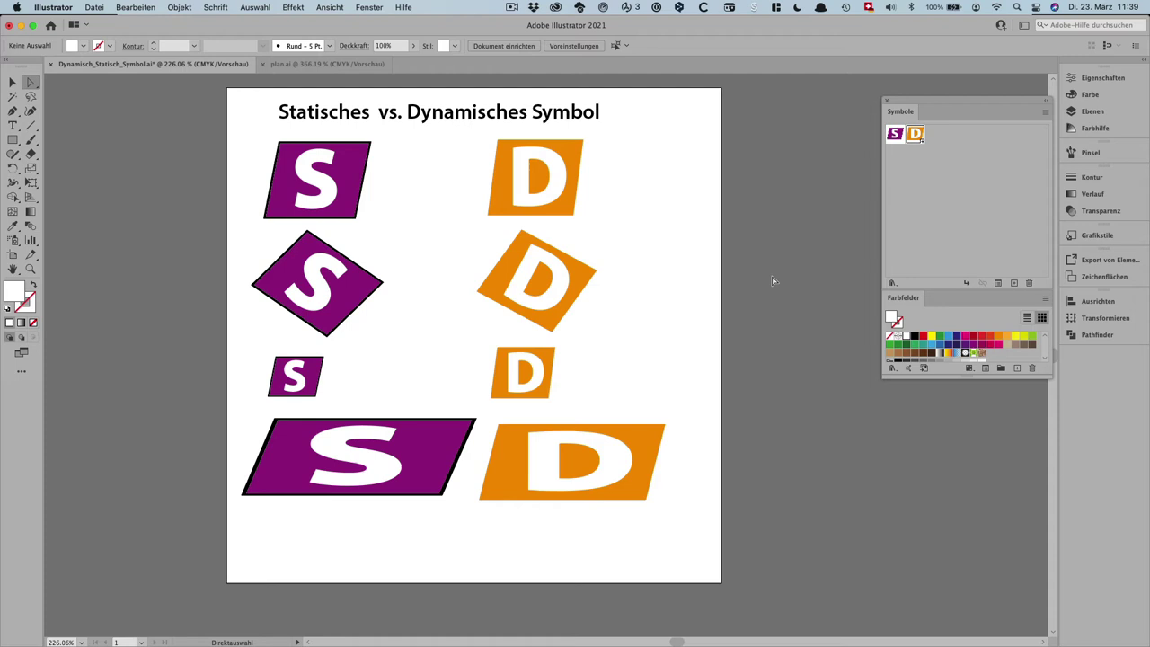
{"action": "left_click", "coordinate": [341, 185]}
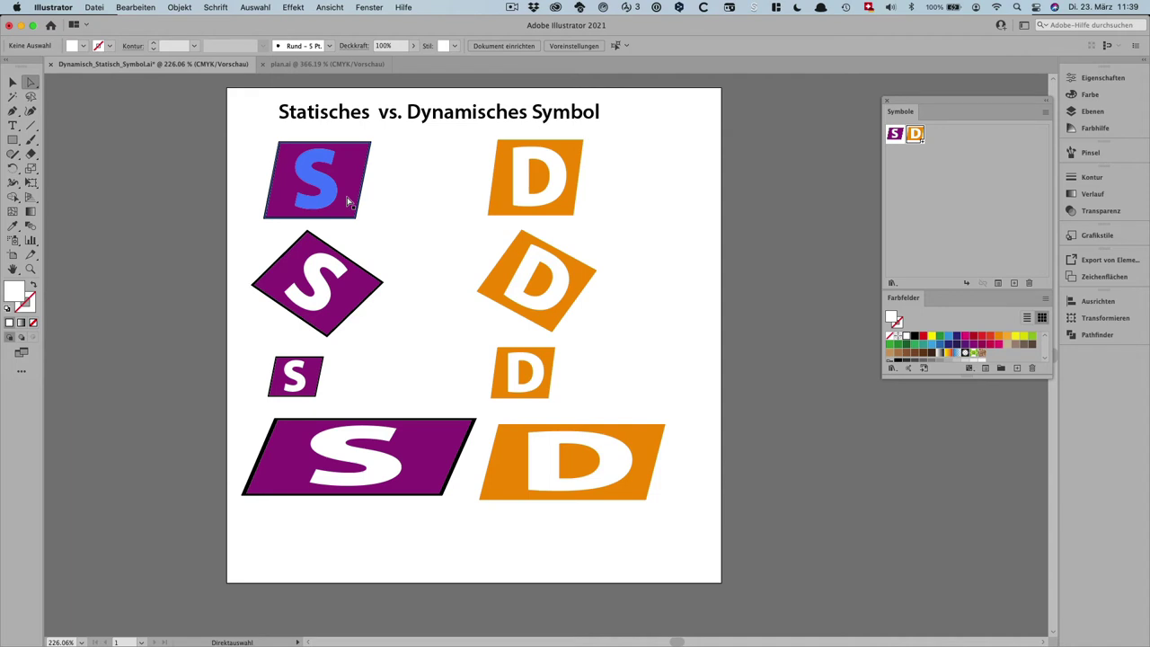
{"action": "left_click", "coordinate": [219, 175]}
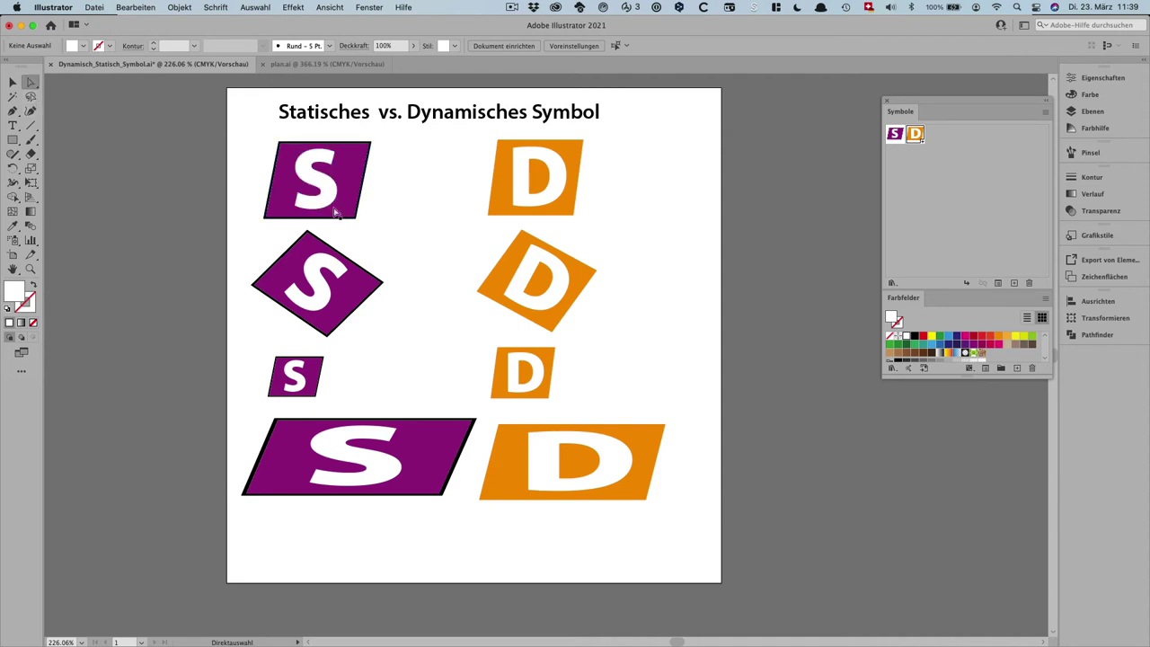
Step: Recolour the rotated D instance purple and the wide D instance green
{"action": "left_click", "coordinate": [499, 298]}
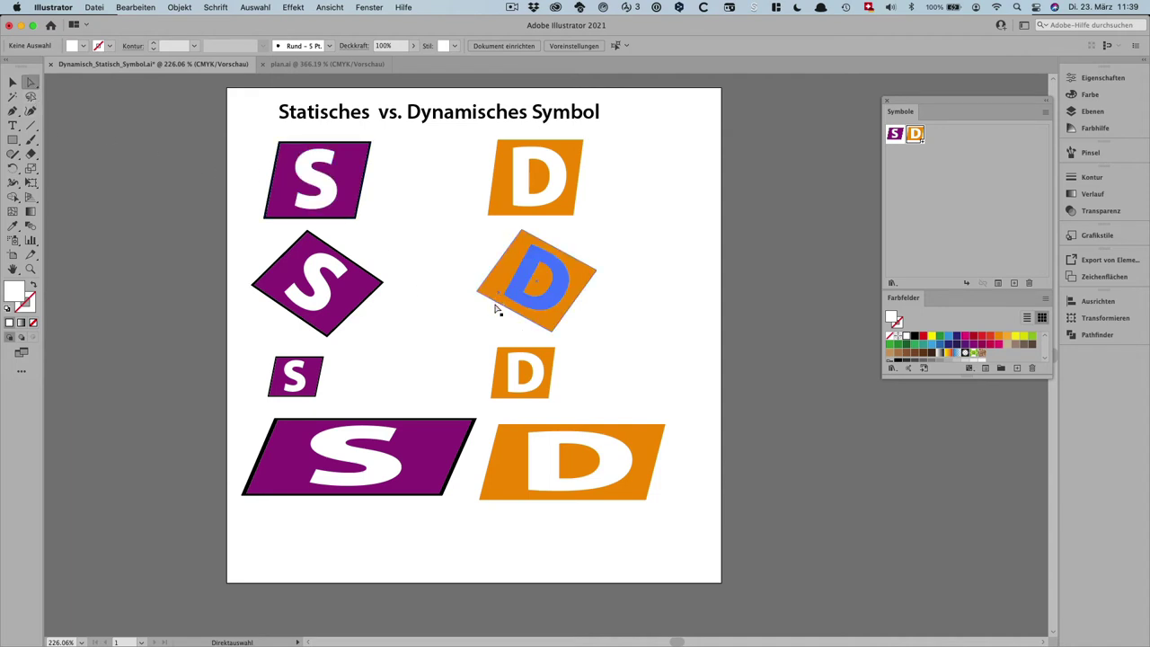
{"action": "left_click", "coordinate": [503, 308]}
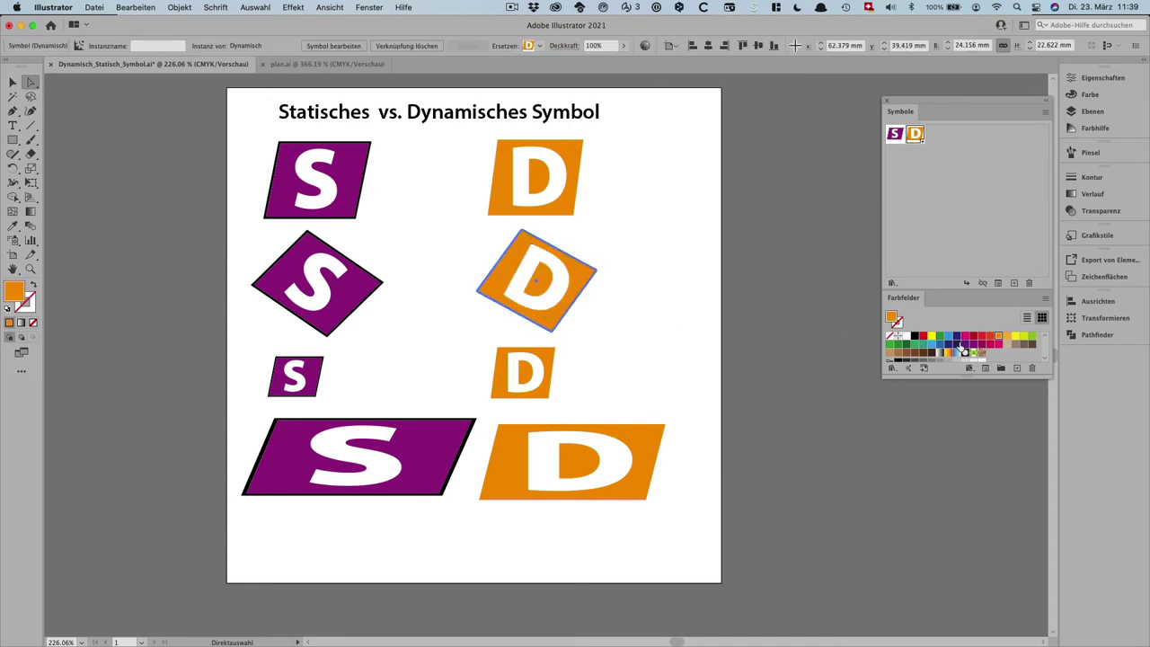
{"action": "left_click", "coordinate": [965, 344]}
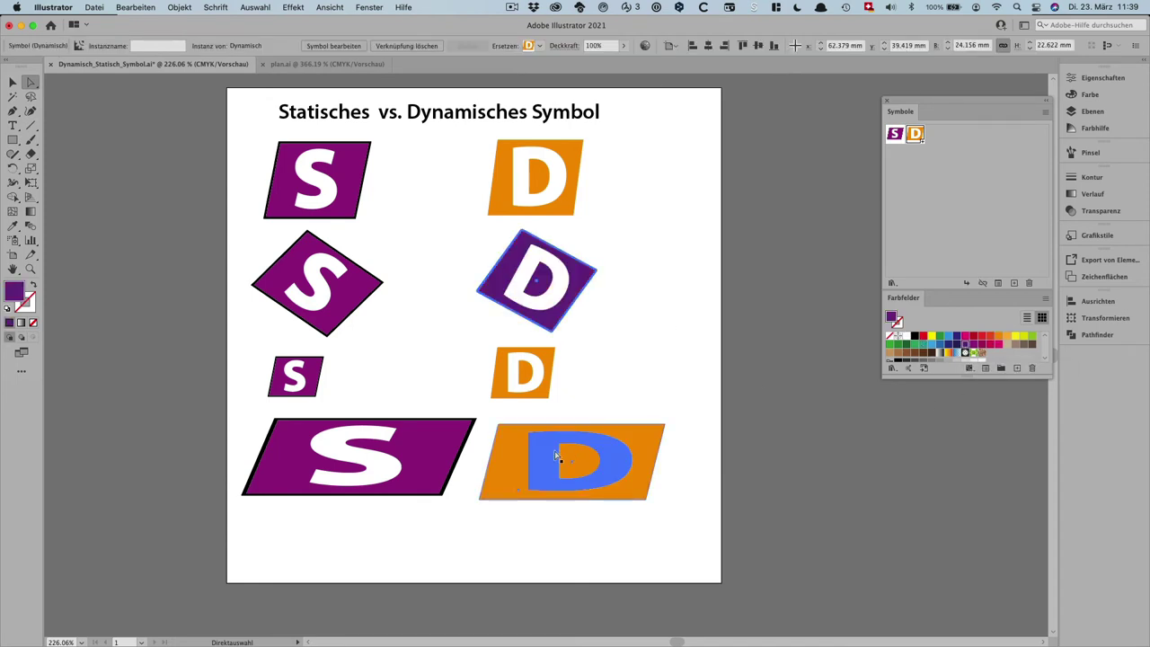
{"action": "left_click", "coordinate": [509, 458]}
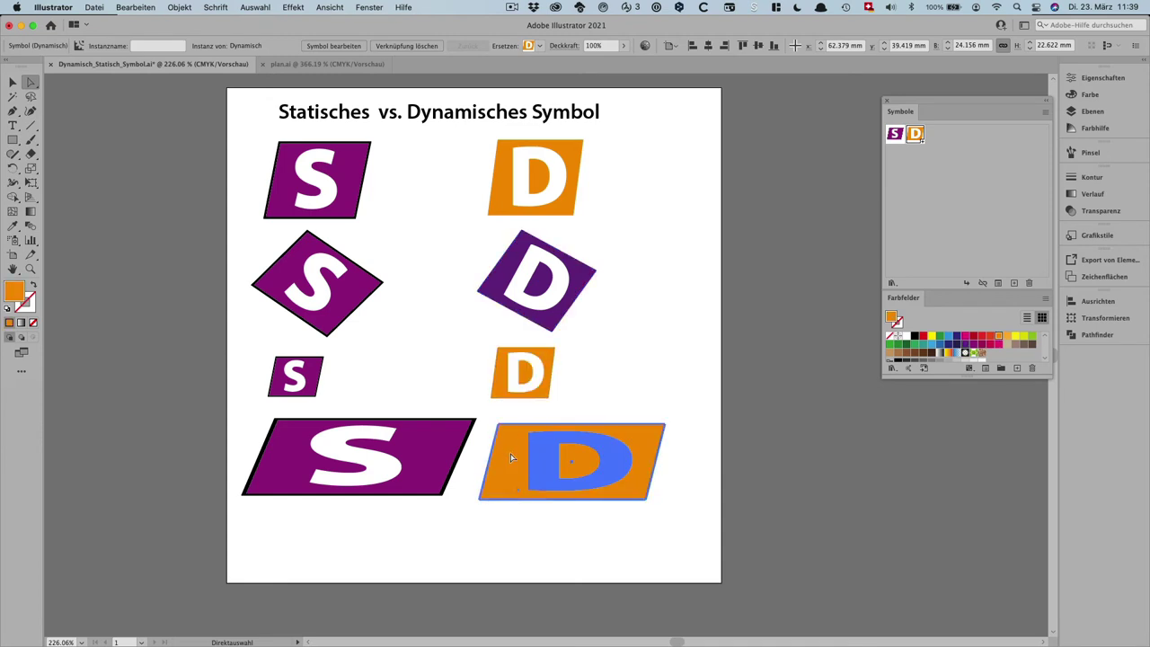
{"action": "left_click", "coordinate": [905, 345]}
{"action": "left_click", "coordinate": [729, 362]}
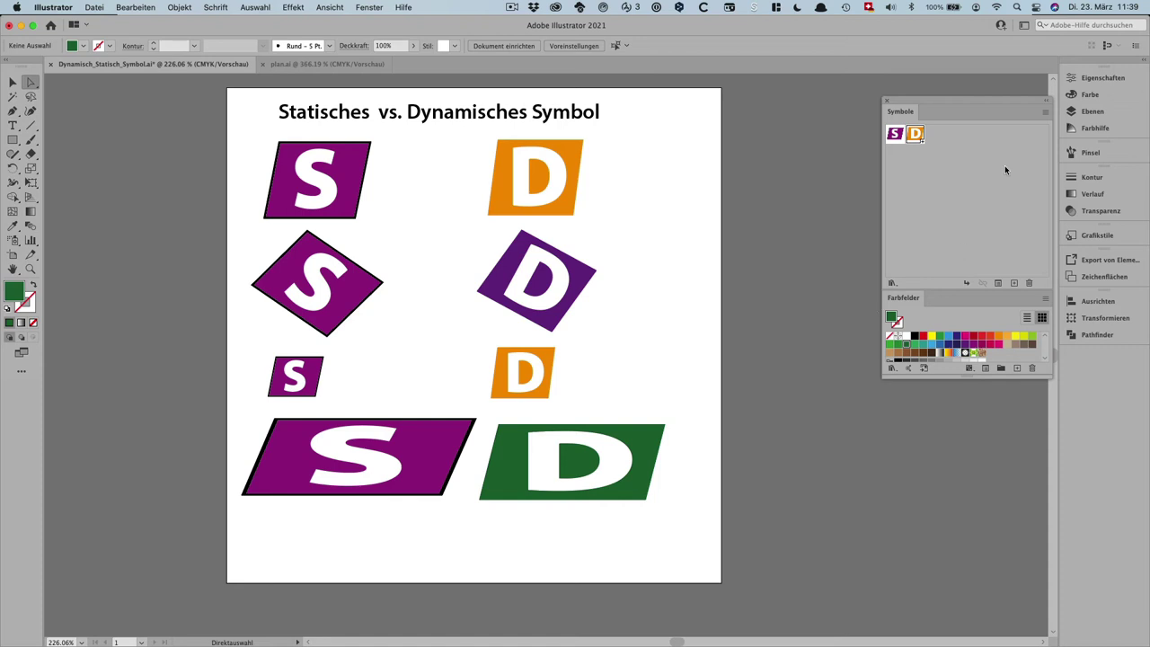
Step: Edit the Dynamisch symbol so its white D shifts up-left, partly cut off in every instance
{"action": "double_click", "coordinate": [915, 135]}
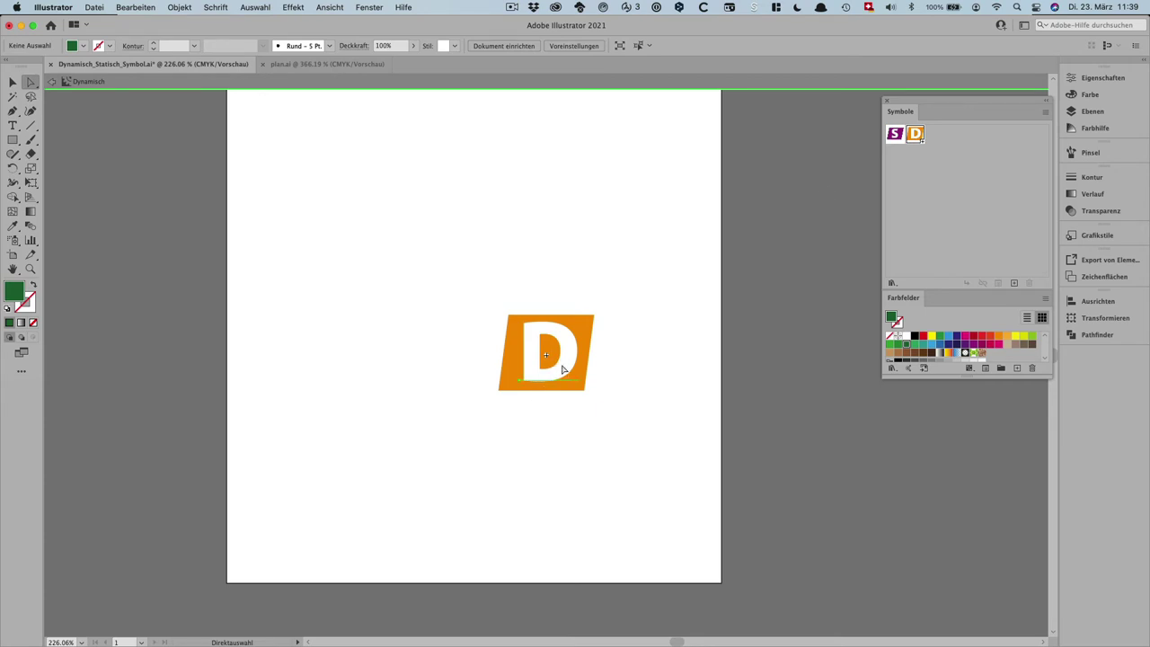
{"action": "left_click_drag", "start_coordinate": [562, 369], "coordinate": [532, 352]}
{"action": "left_click", "coordinate": [626, 257]}
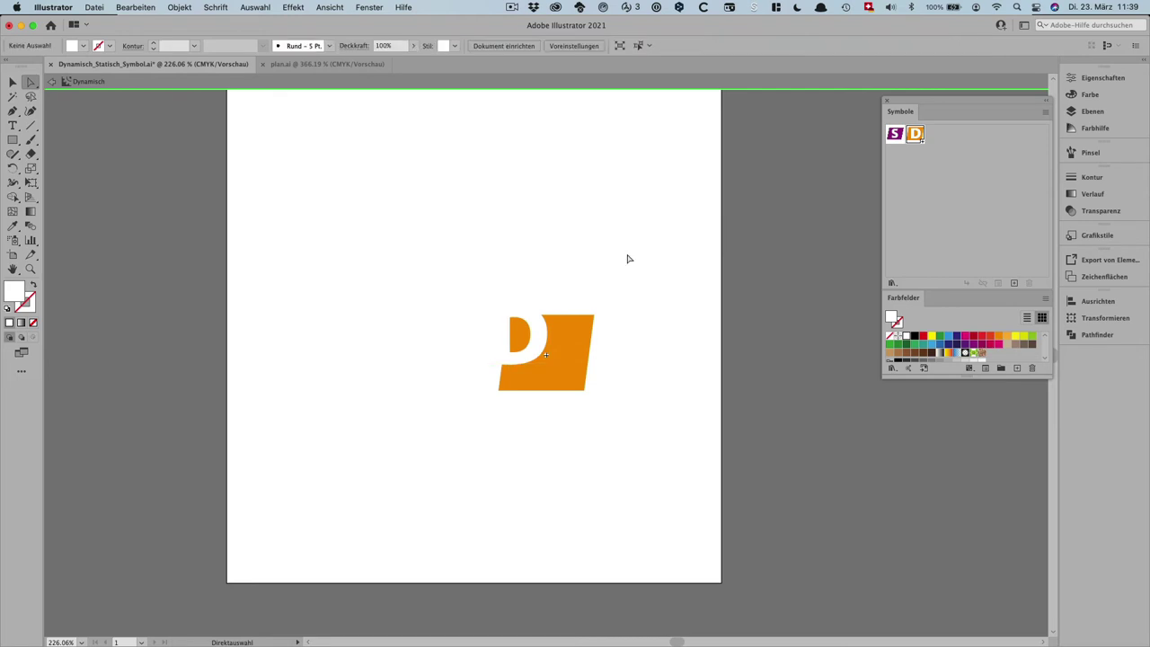
{"action": "double_click", "coordinate": [792, 298]}
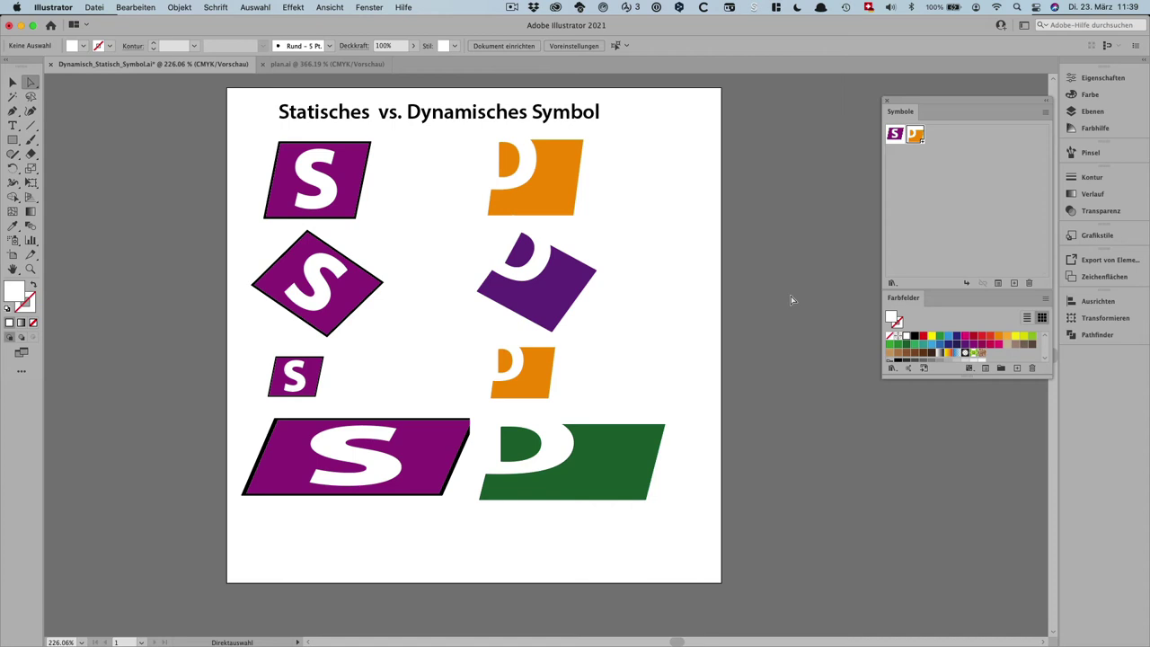
{"action": "left_click", "coordinate": [314, 184]}
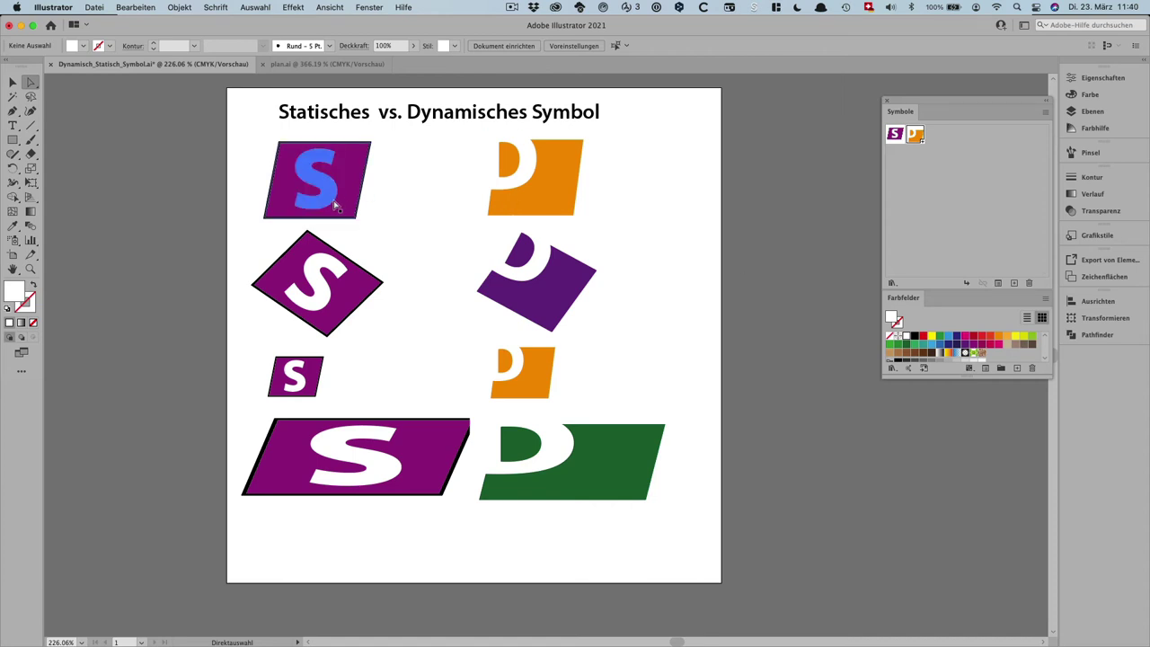
{"action": "left_click", "coordinate": [334, 234]}
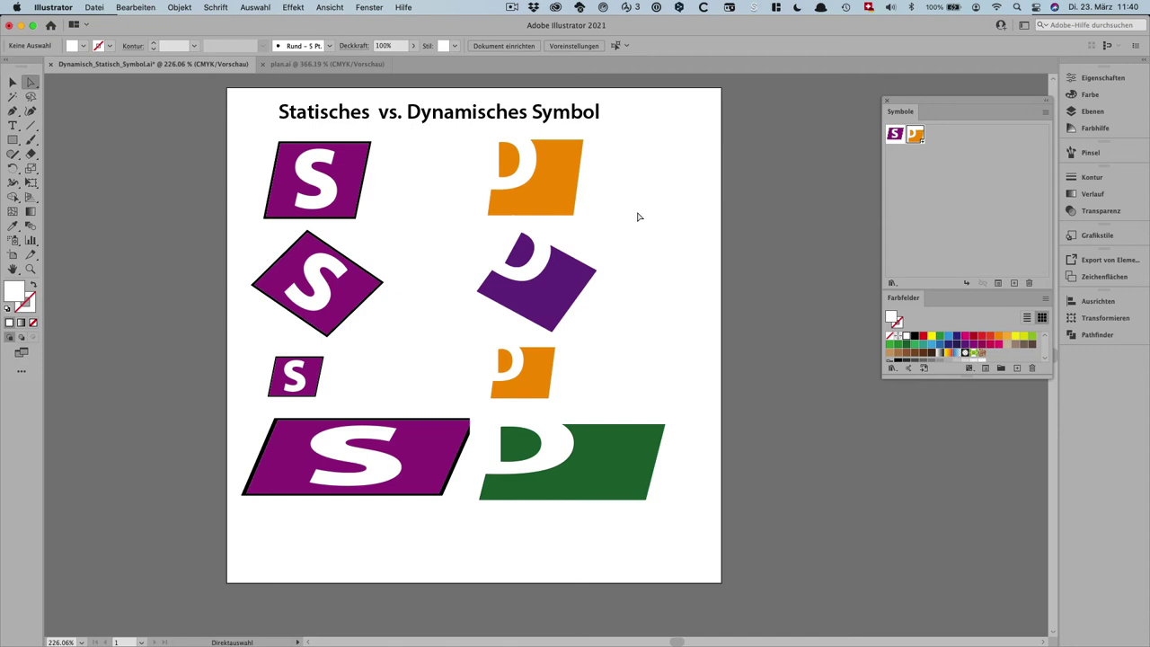
Step: In plan.ai, place a new P symbol in the map's upper right and scale it up considerably
{"action": "left_click", "coordinate": [318, 64]}
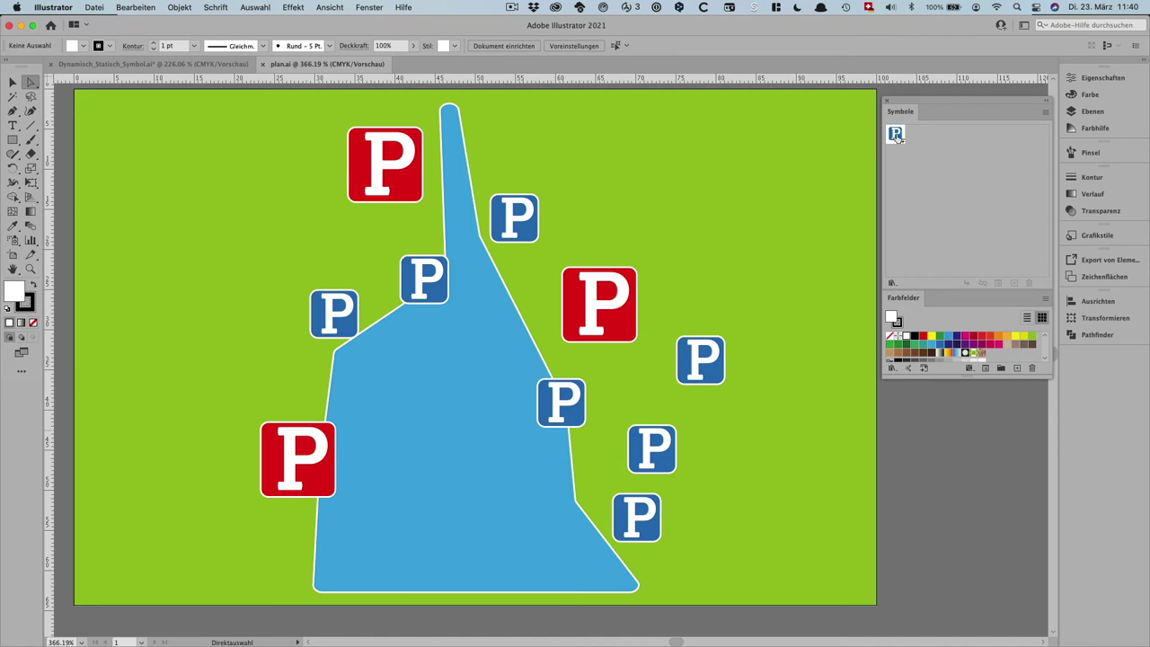
{"action": "left_click_drag", "start_coordinate": [895, 134], "coordinate": [676, 174]}
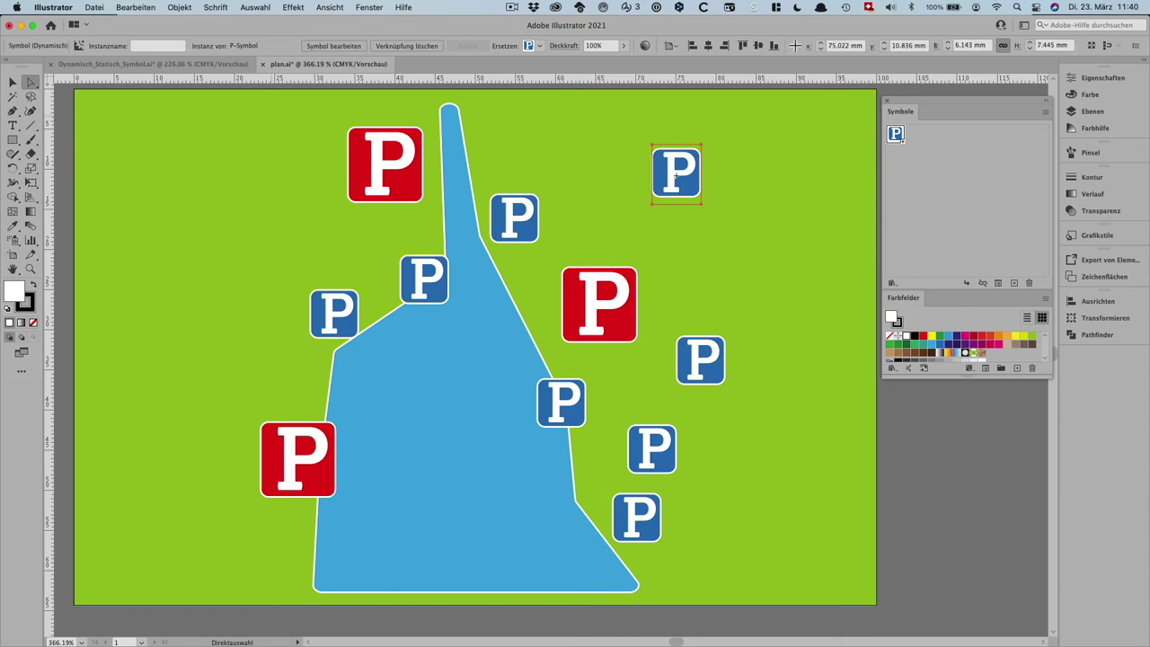
{"action": "left_click", "coordinate": [12, 81]}
{"action": "left_click_drag", "start_coordinate": [701, 203], "coordinate": [829, 325]}
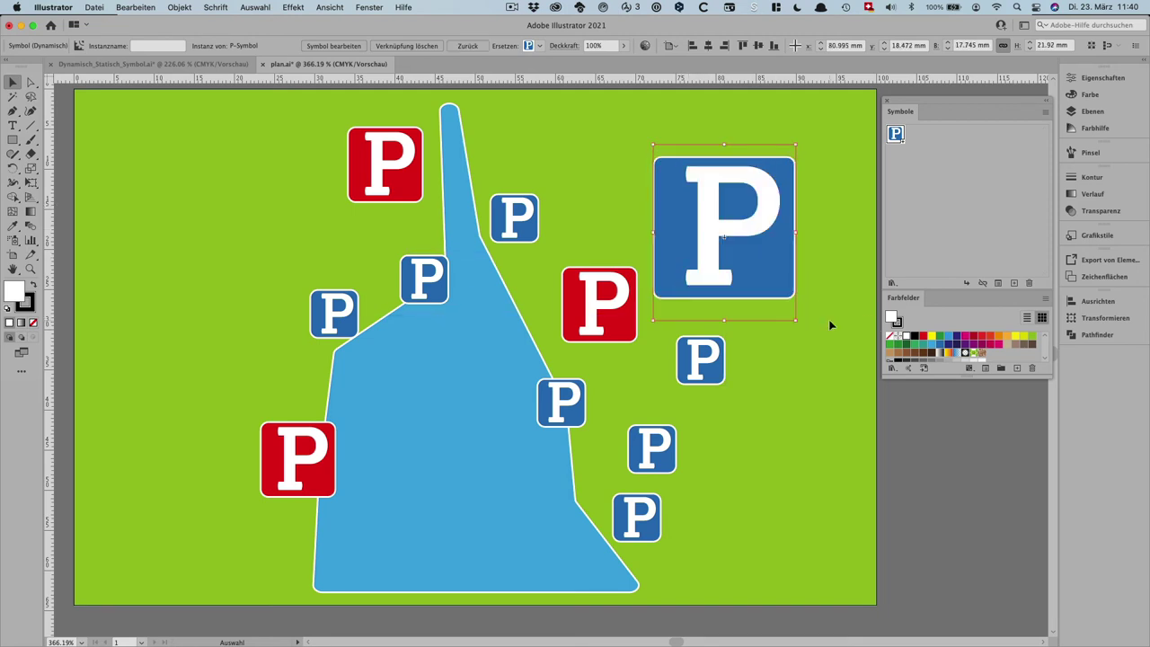
{"action": "left_click", "coordinate": [30, 82]}
Step: Recolour the big P symbol's square background with the CMYK Green swatch
{"action": "left_click", "coordinate": [981, 524]}
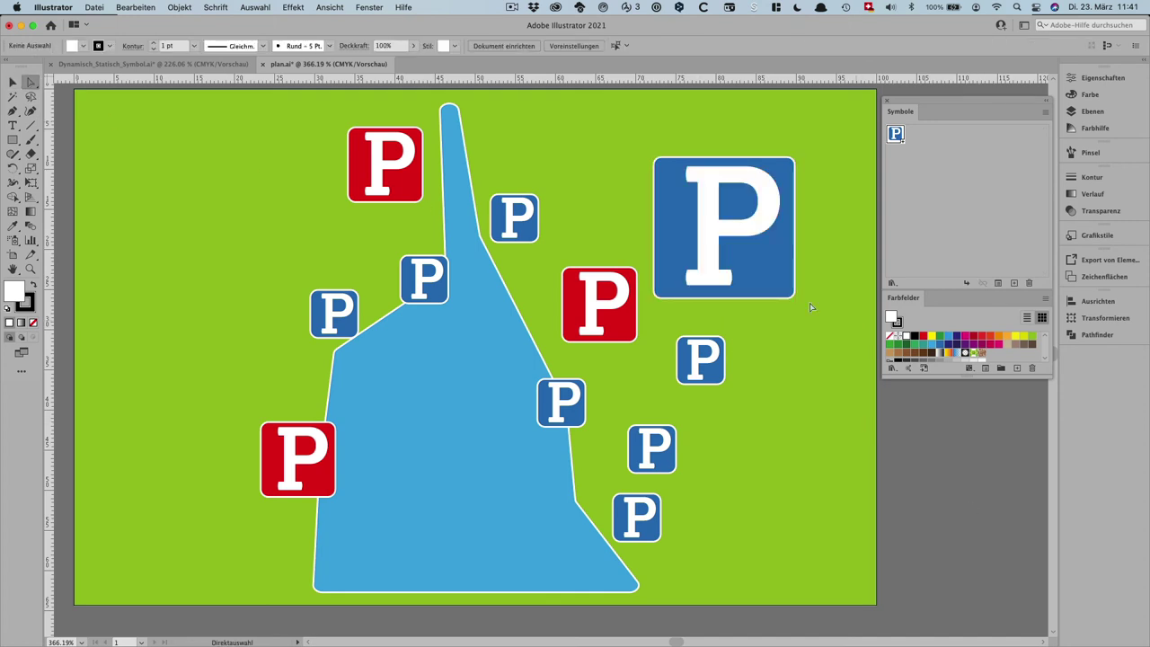
{"action": "left_click", "coordinate": [771, 300]}
{"action": "left_click", "coordinate": [770, 300]}
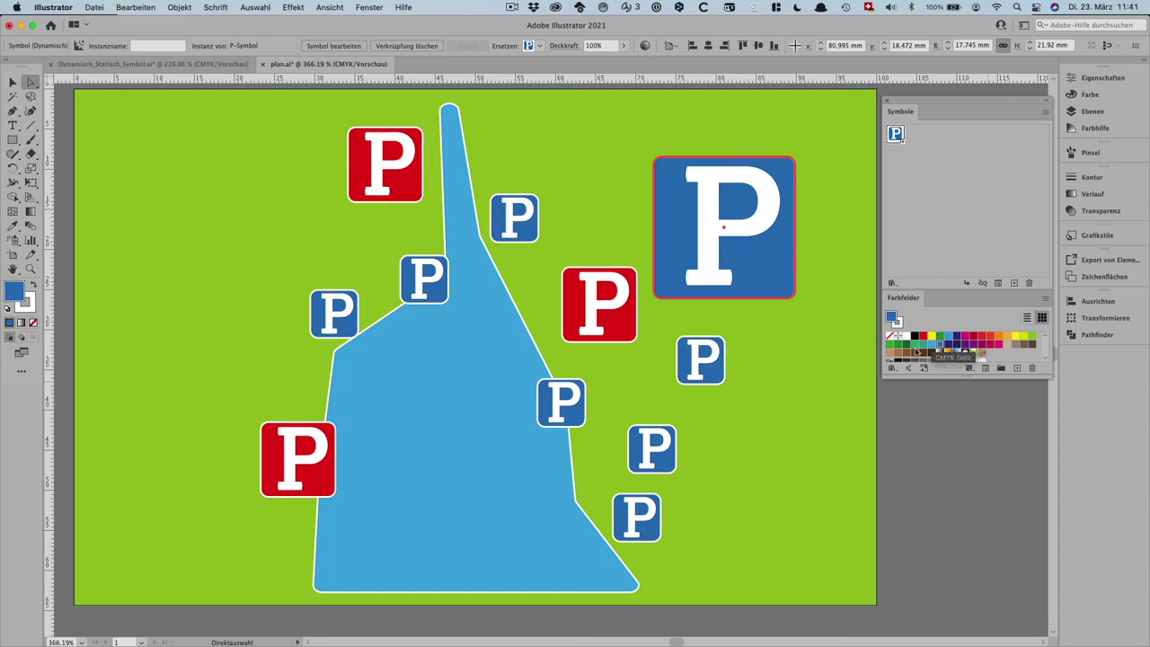
{"action": "left_click", "coordinate": [905, 346]}
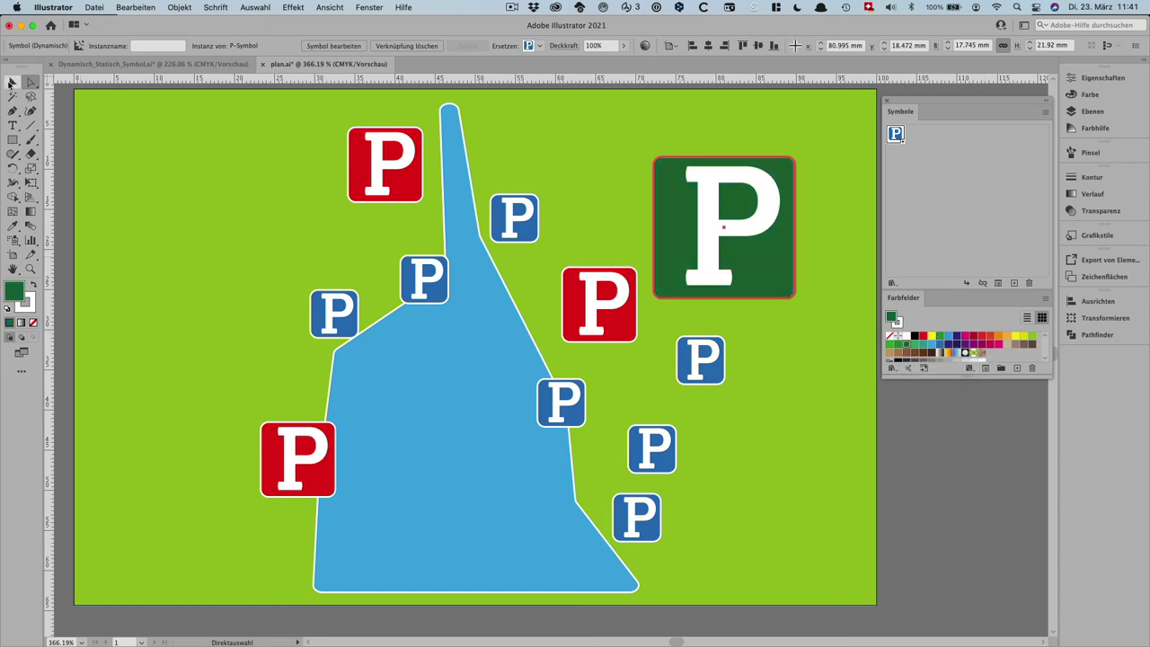
Step: Move the red P down to the map's bottom and the green P to the left edge above it
{"action": "left_click", "coordinate": [12, 82]}
{"action": "left_click", "coordinate": [127, 214]}
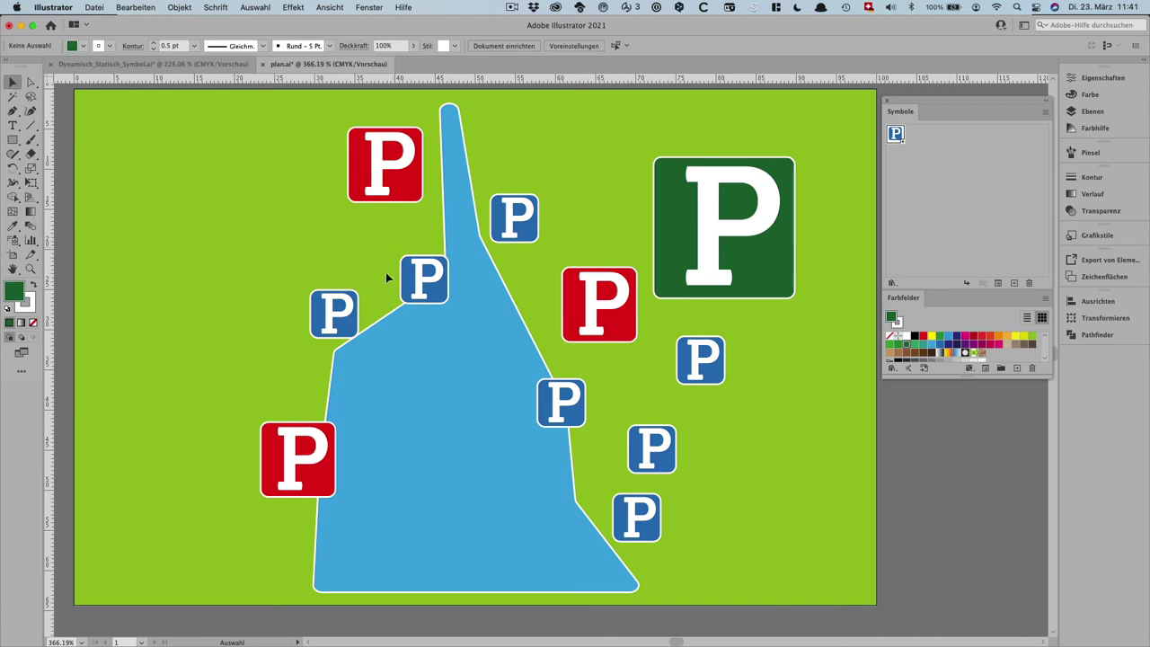
{"action": "left_click_drag", "start_coordinate": [270, 461], "coordinate": [270, 544]}
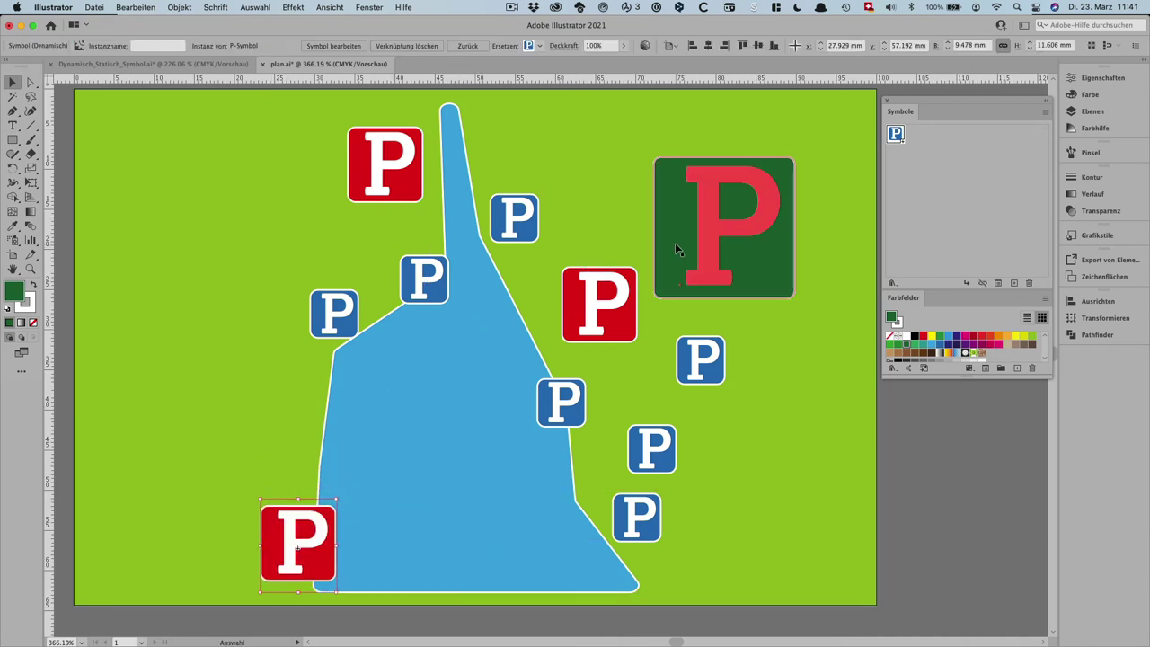
{"action": "left_click_drag", "start_coordinate": [675, 242], "coordinate": [224, 436]}
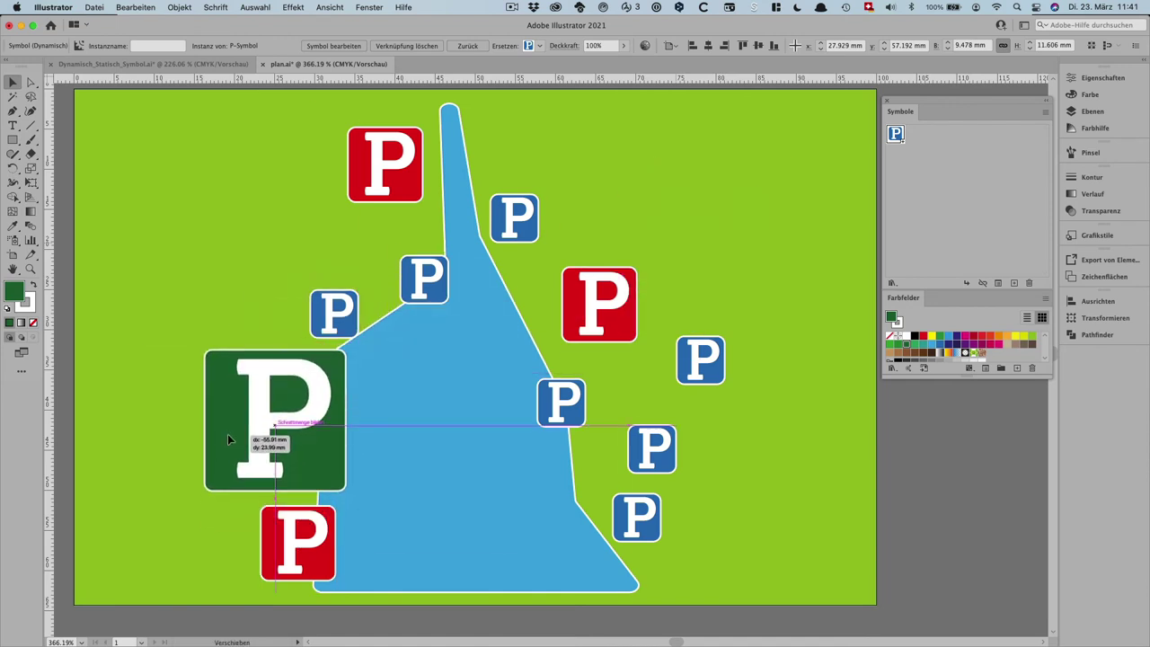
{"action": "left_click_drag", "start_coordinate": [225, 435], "coordinate": [227, 436]}
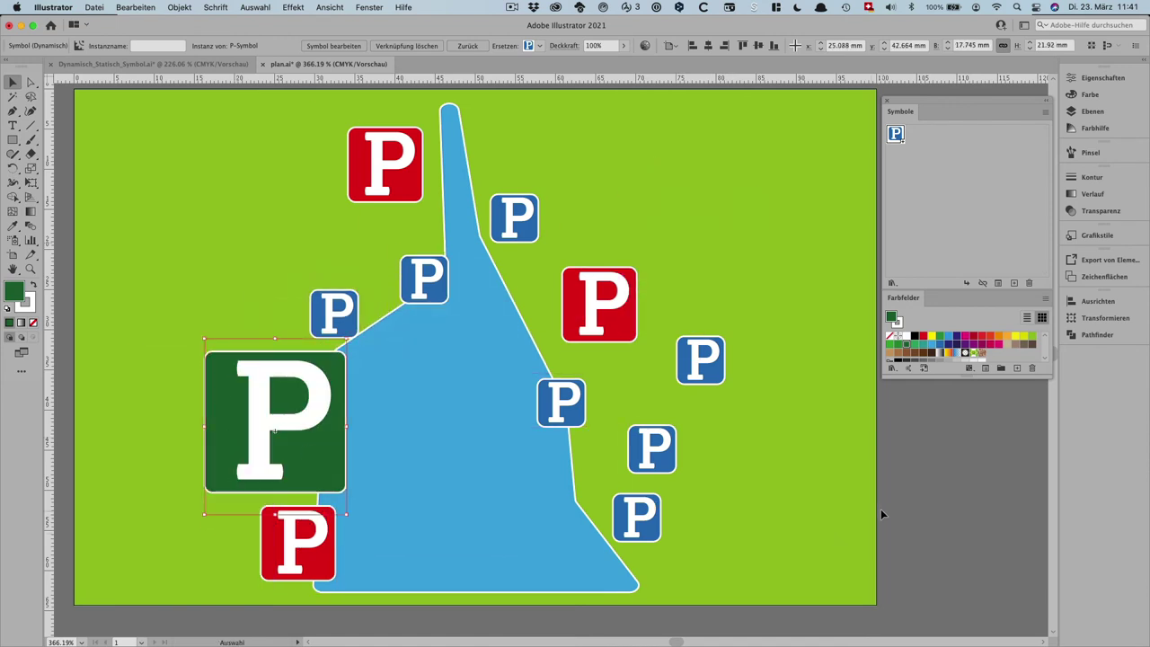
{"action": "left_click", "coordinate": [951, 508]}
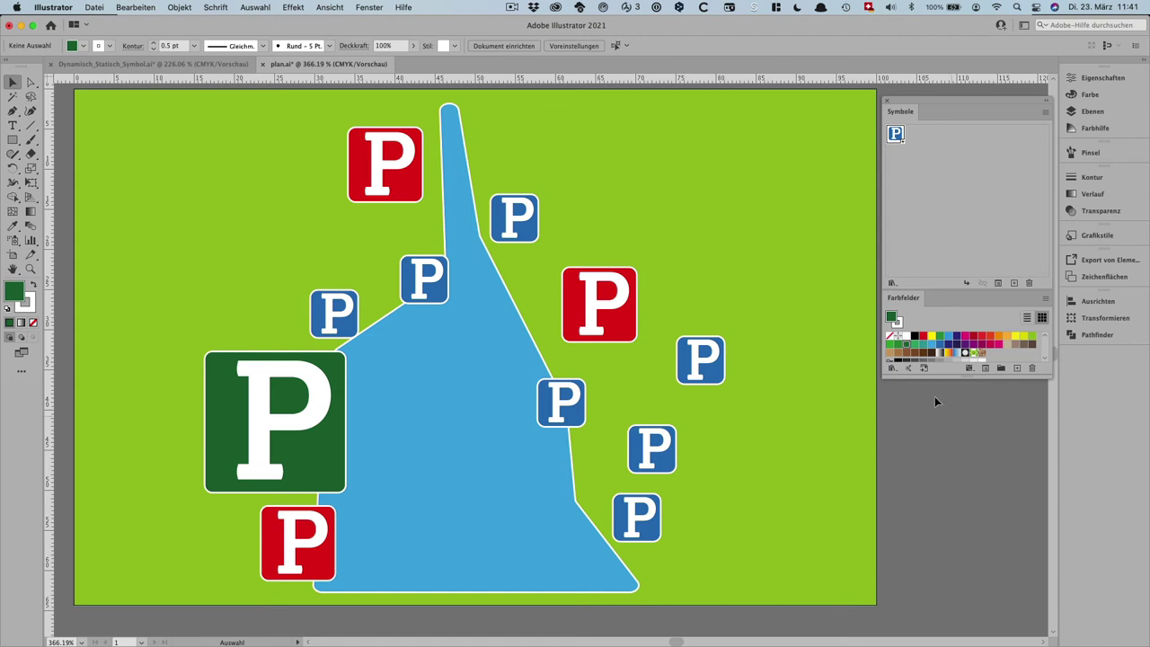
Step: In the P-Symbol master, remove the rounding from the blue rectangle's corners
{"action": "double_click", "coordinate": [896, 133]}
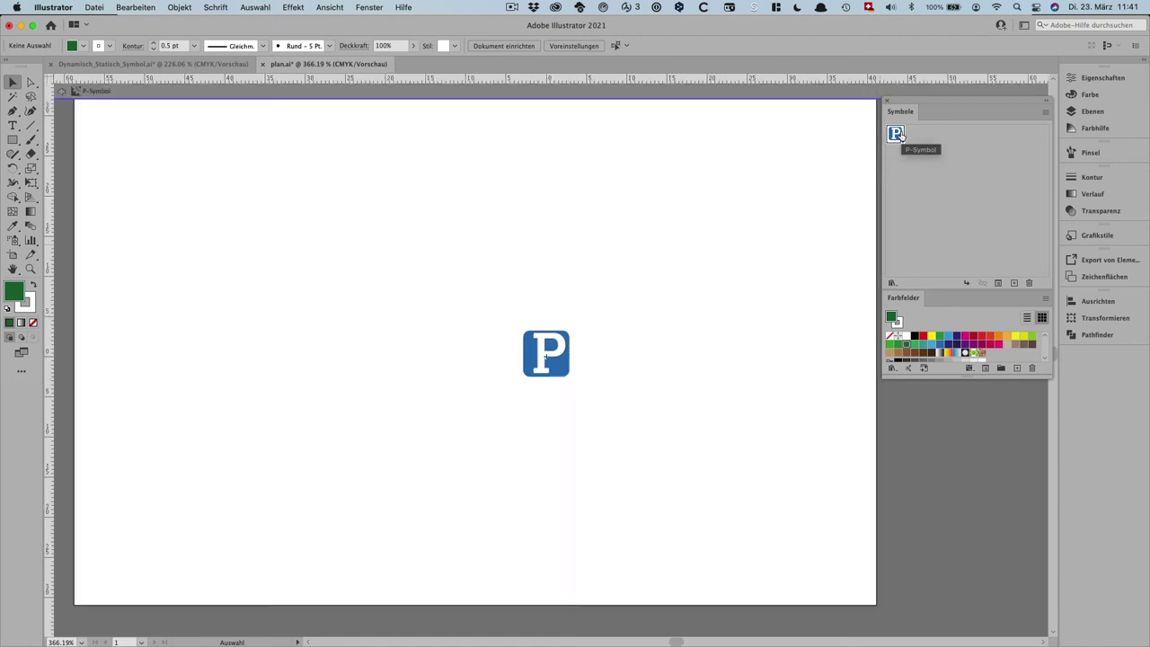
{"action": "left_click", "coordinate": [527, 378]}
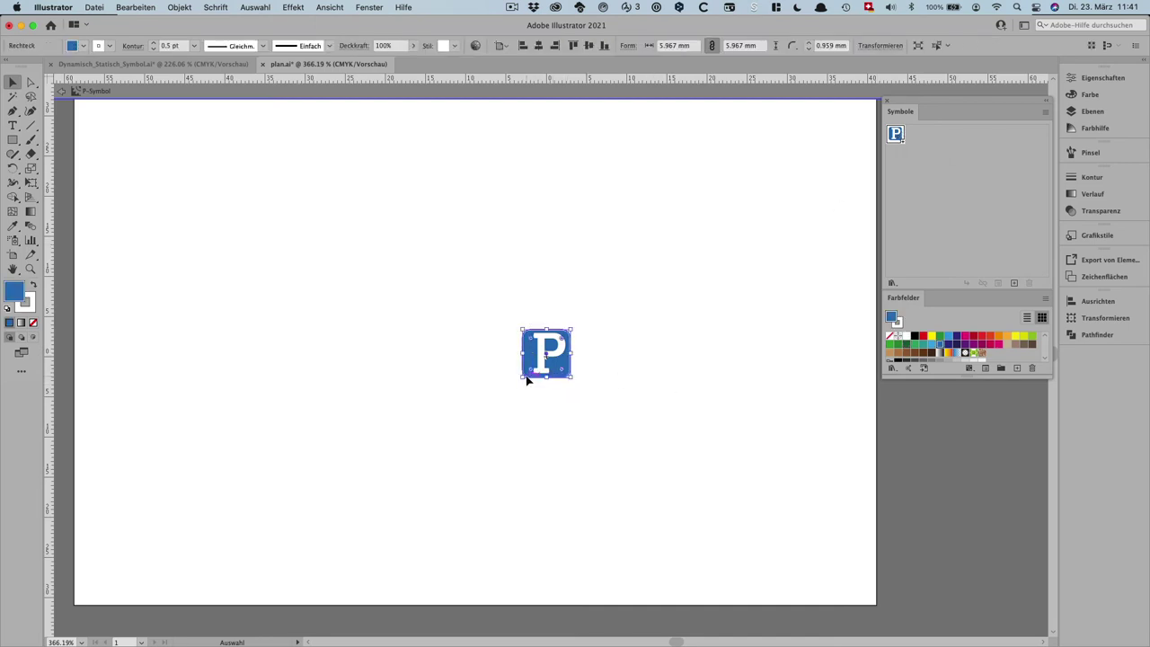
{"action": "left_click_drag", "start_coordinate": [531, 338], "coordinate": [505, 320]}
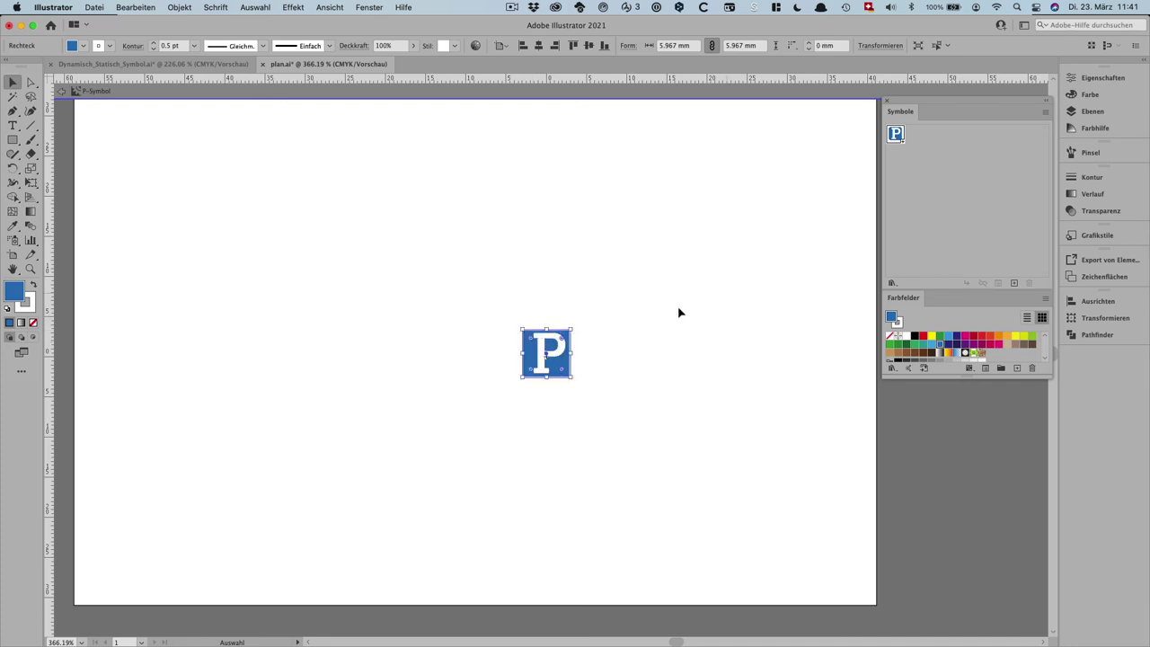
{"action": "left_click", "coordinate": [591, 385]}
Step: Set the white P to Italic at 18 pt and nudge it slightly left
{"action": "left_click", "coordinate": [546, 361]}
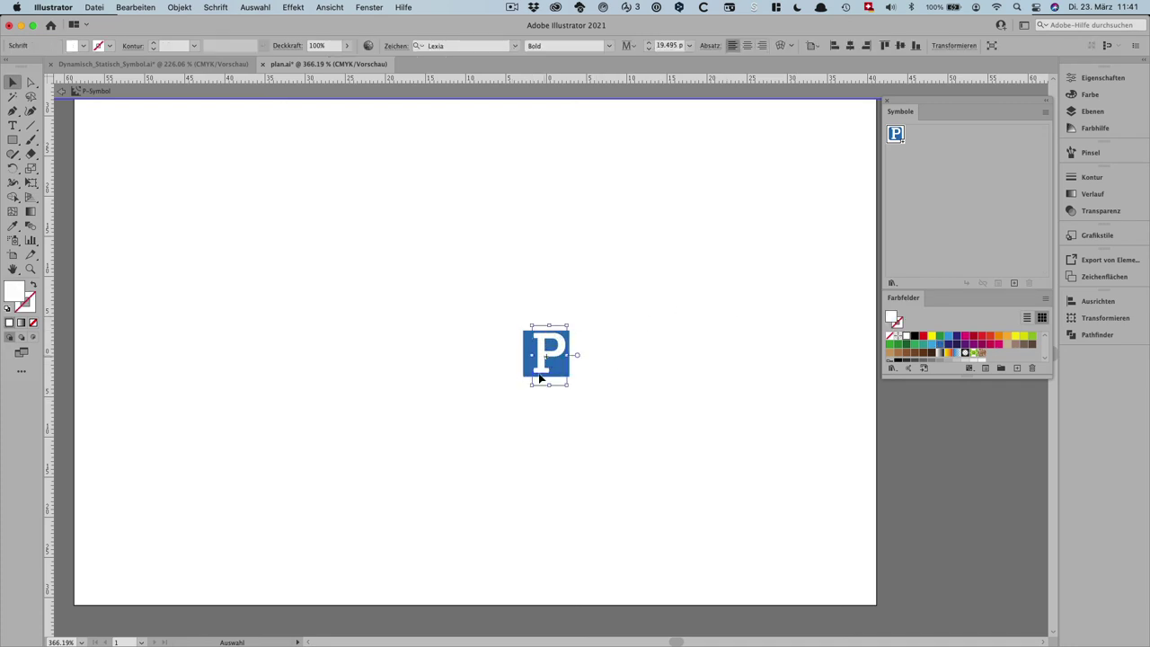
{"action": "left_click", "coordinate": [611, 46]}
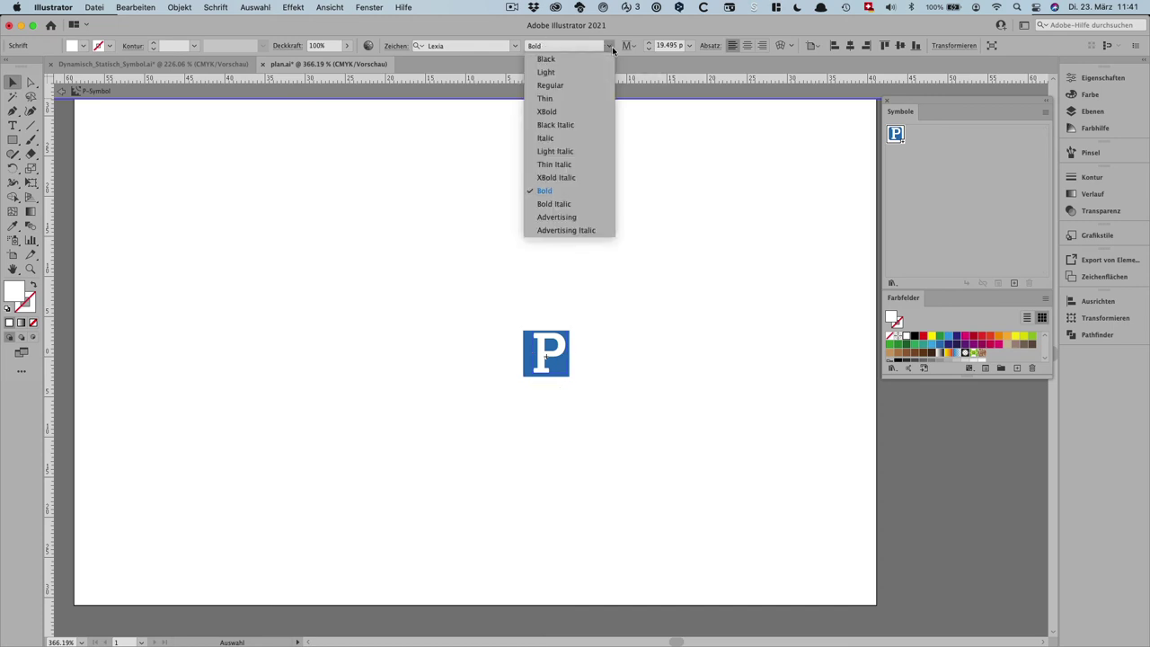
{"action": "left_click", "coordinate": [566, 138]}
{"action": "key", "text": "Left"}
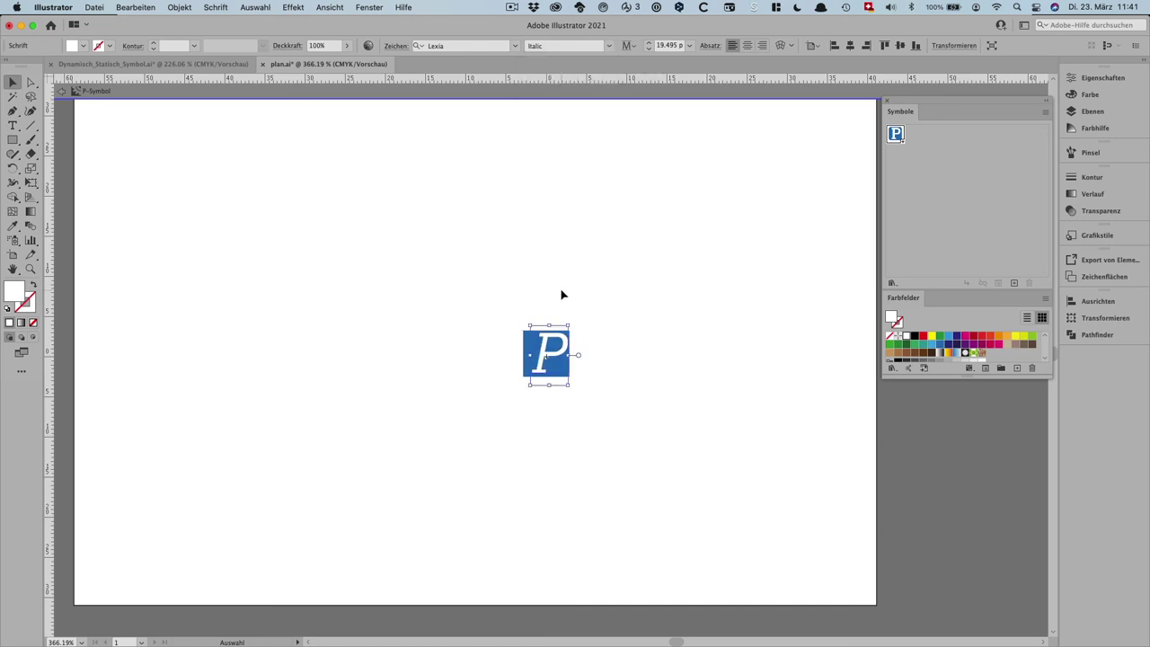
{"action": "key", "text": "Left"}
{"action": "key", "text": "Left"}
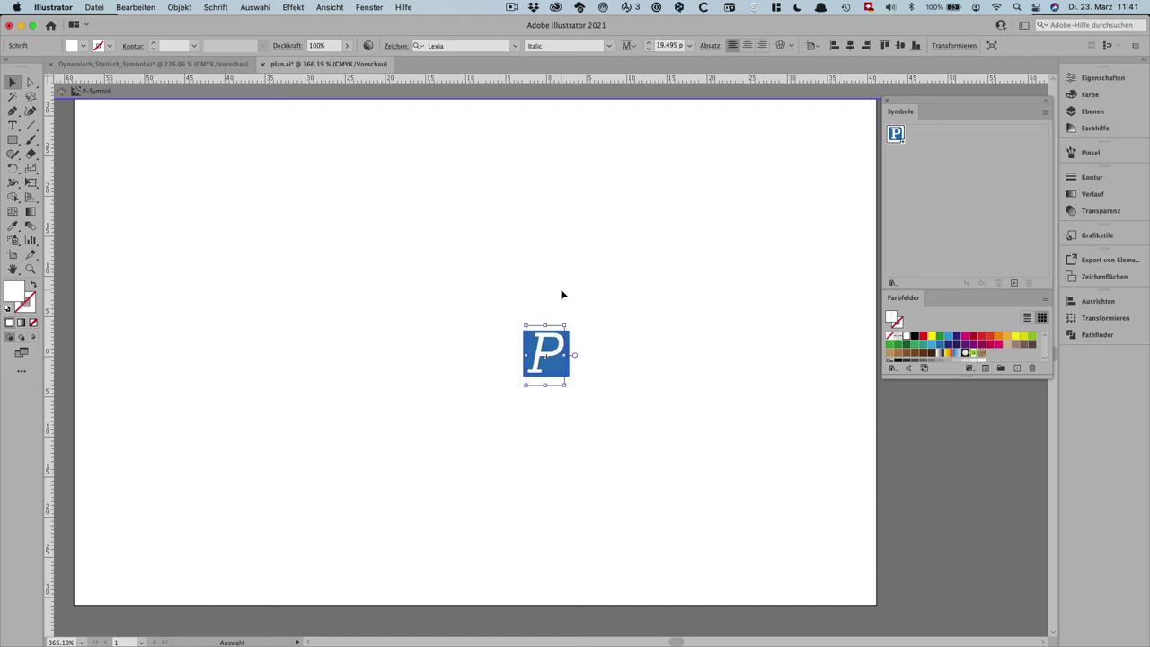
{"action": "left_click", "coordinate": [650, 48]}
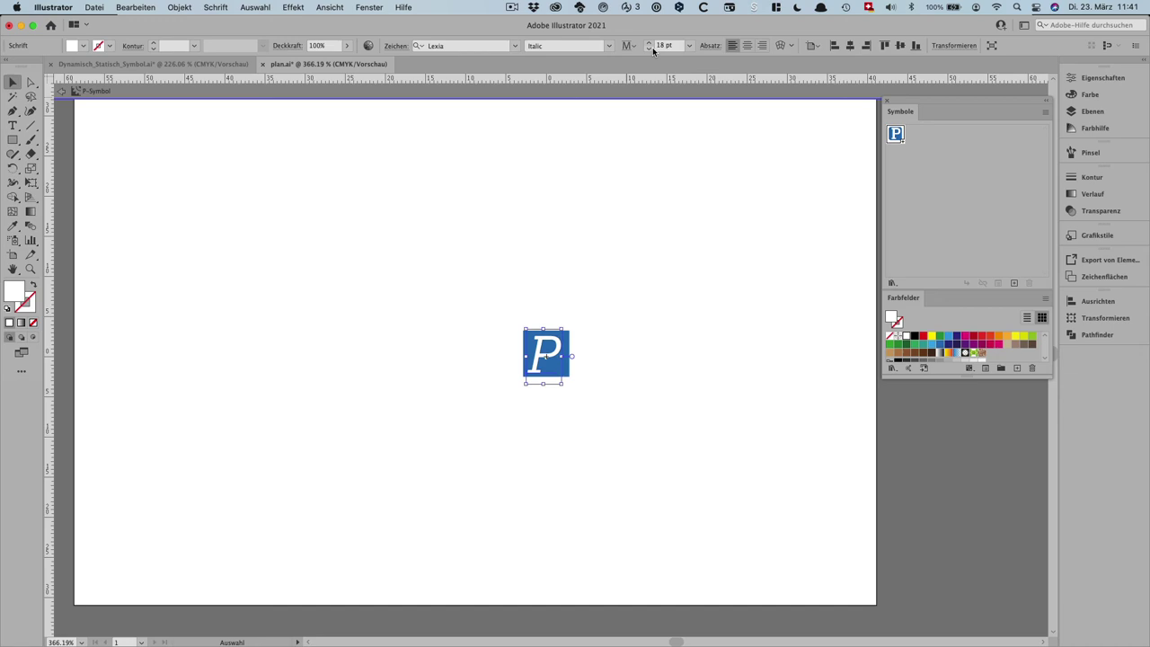
{"action": "left_click", "coordinate": [624, 231]}
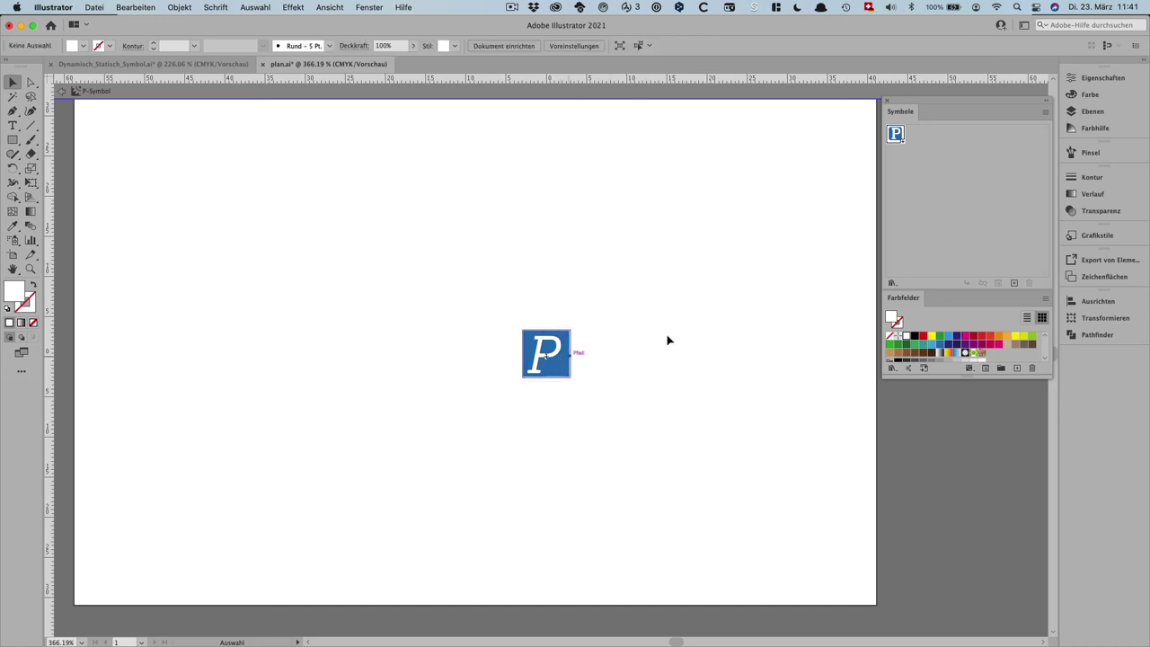
Step: Exit symbol editing to review the italic, square-cornered P instances on the plan
{"action": "double_click", "coordinate": [945, 497]}
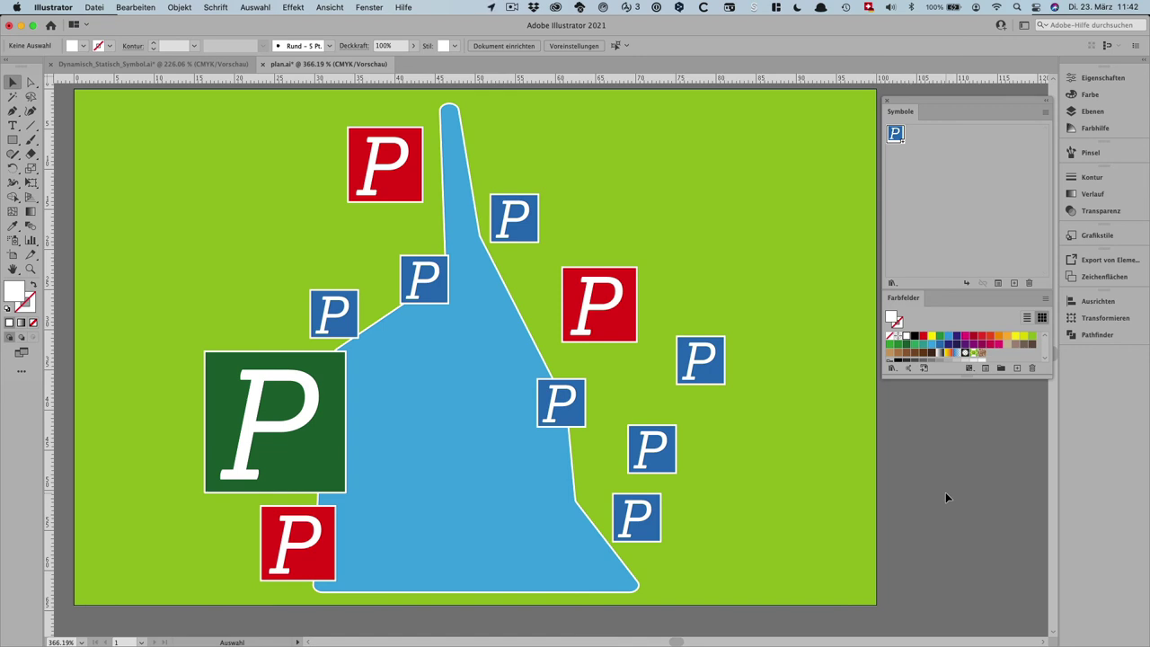
{"action": "key", "text": "a"}
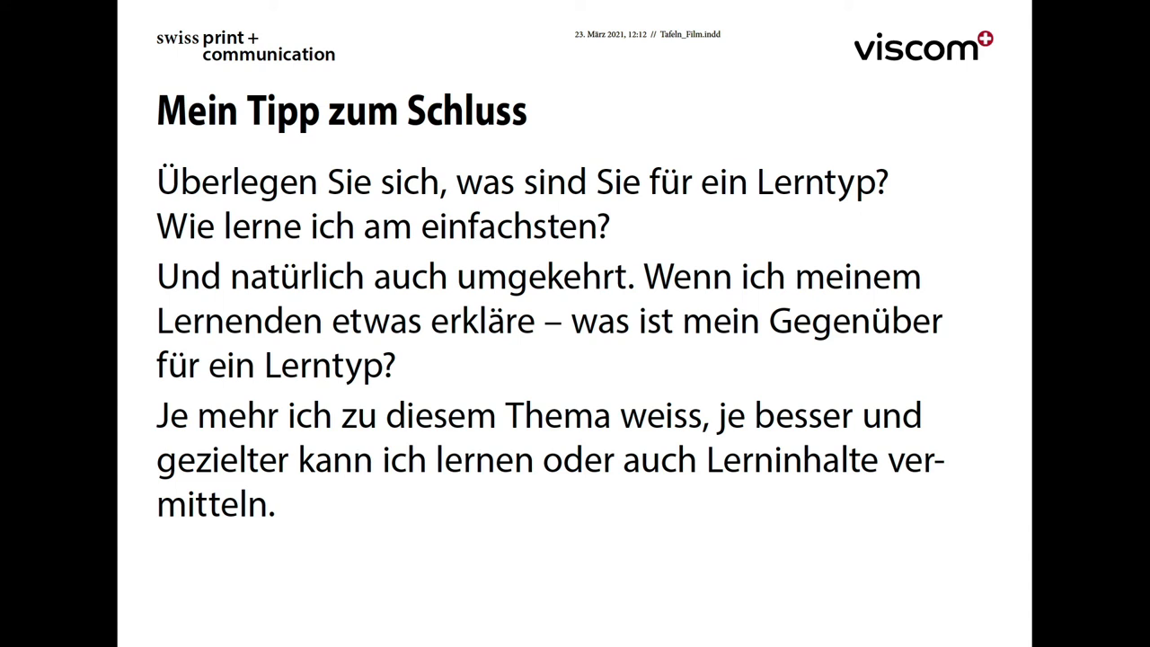
Step: Advance to the Chinesische Weisheit slide with the Konfuzius quote
{"action": "key", "text": "Right"}
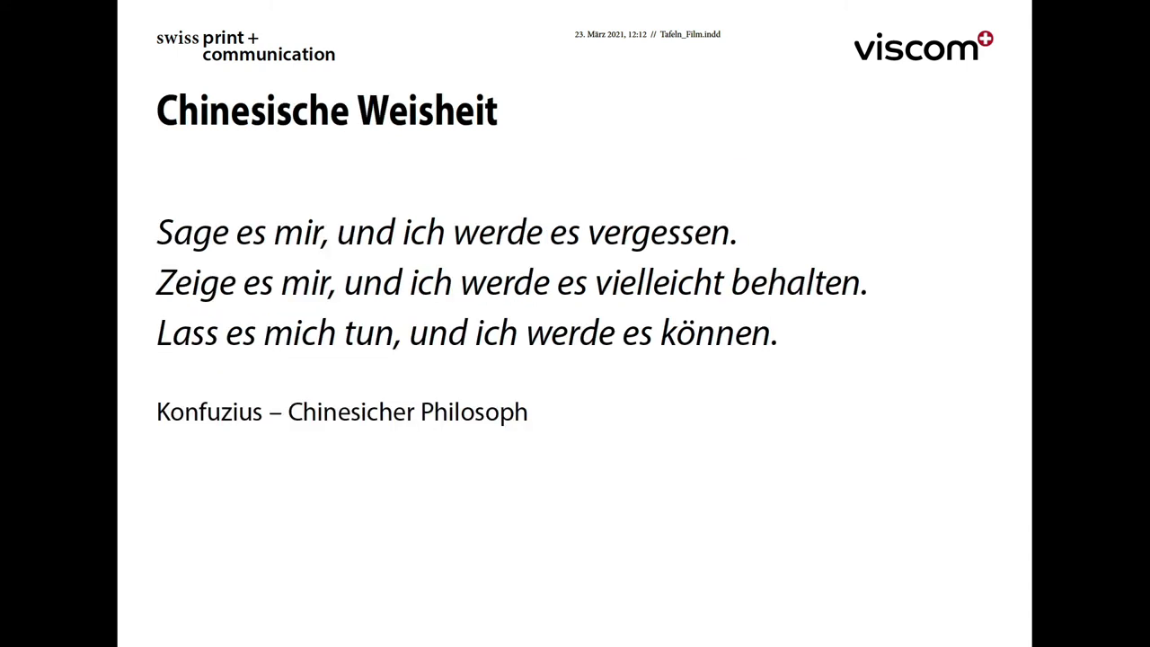